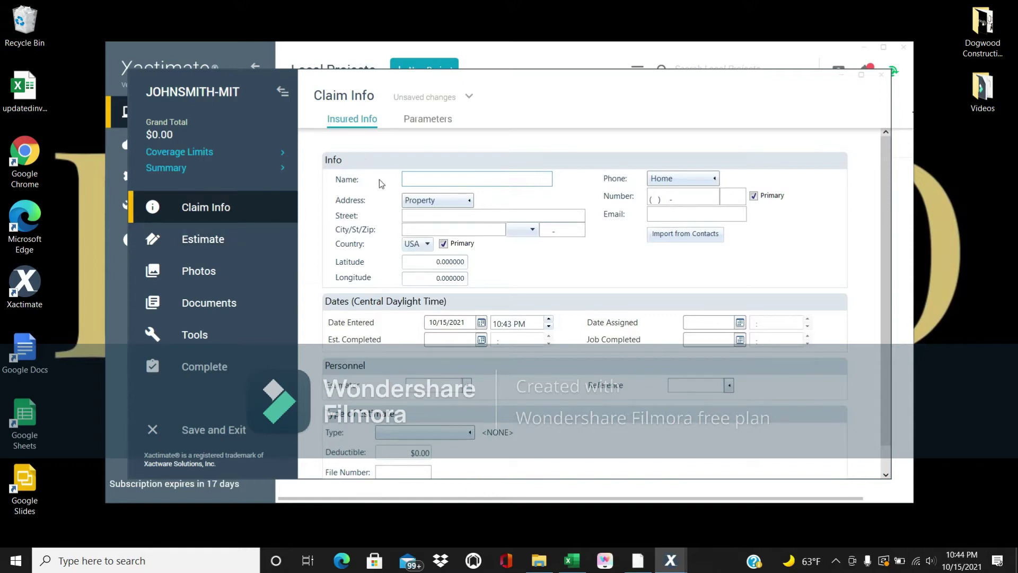
scroll(380, 180, down, 1)
scroll(380, 183, up, 1)
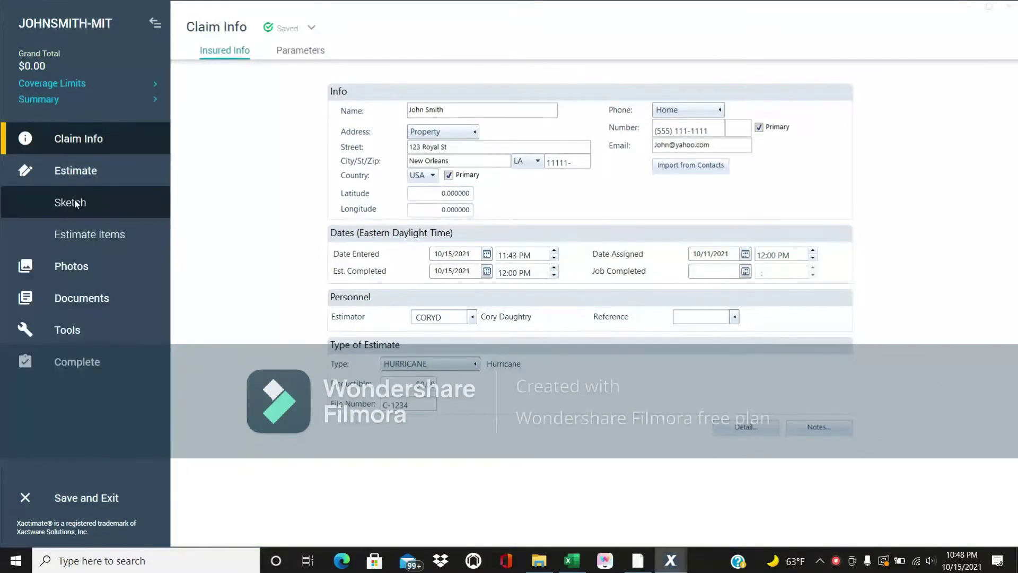
Step: Open the estimate's sketch and place a 12' by 12' room in the lower middle of the drawing area
click(76, 204)
click(204, 86)
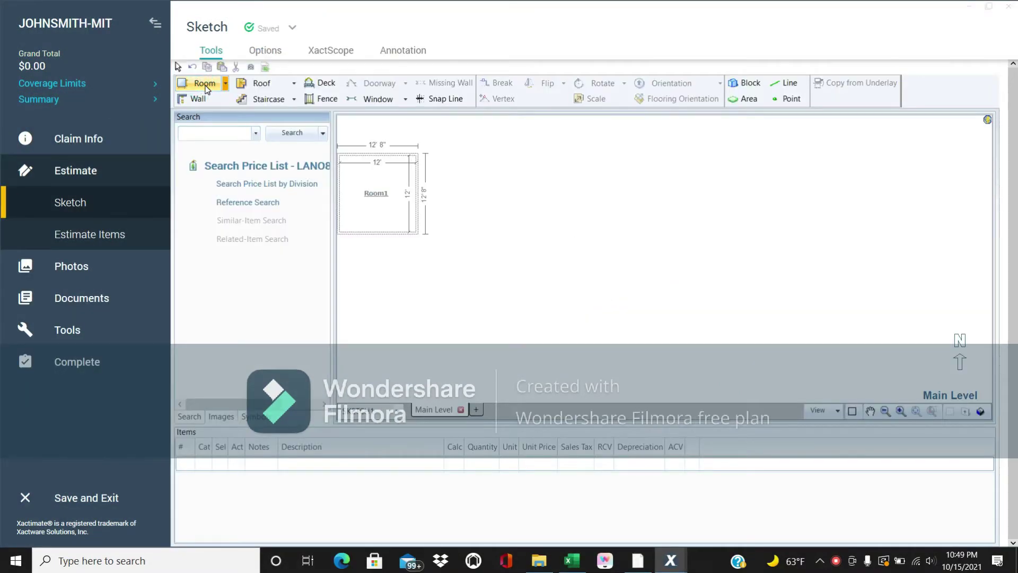
click(206, 87)
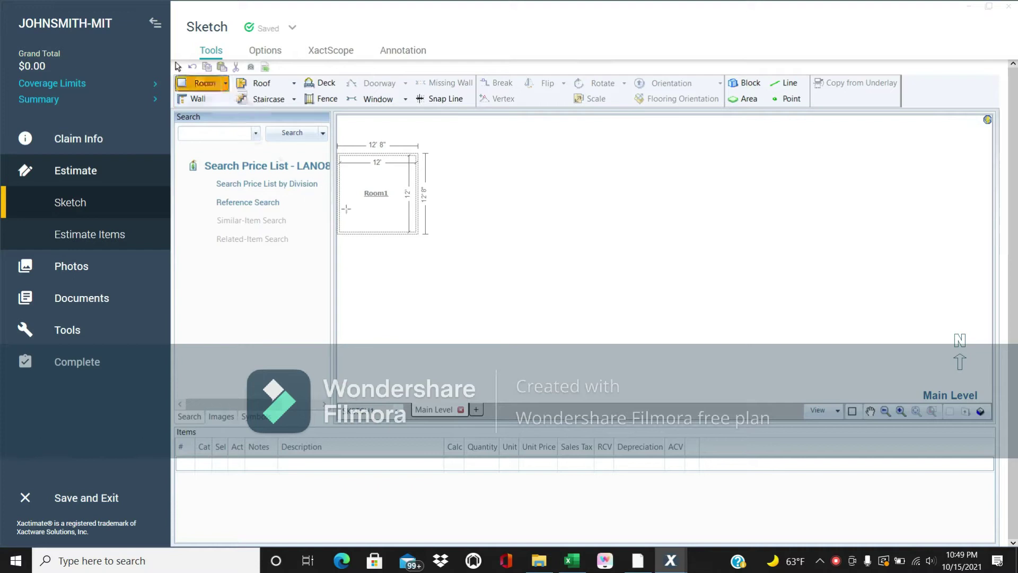
click(543, 277)
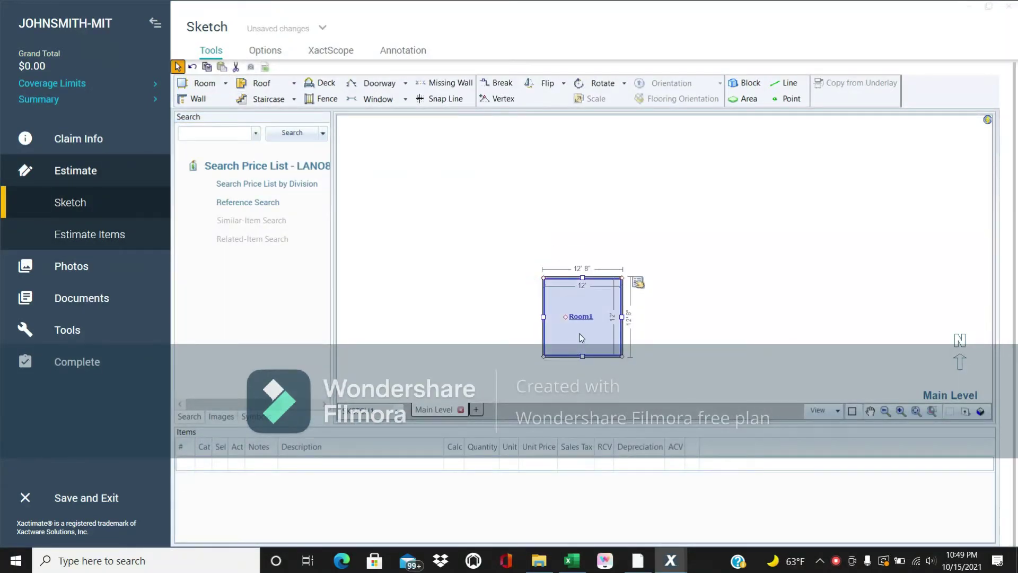
Step: Rename the room Entry/Foyer and narrow it to about 10' outside width by moving its east wall inward
click(584, 319)
click(581, 317)
drag(601, 318, 571, 317)
text(entry/Foyer)
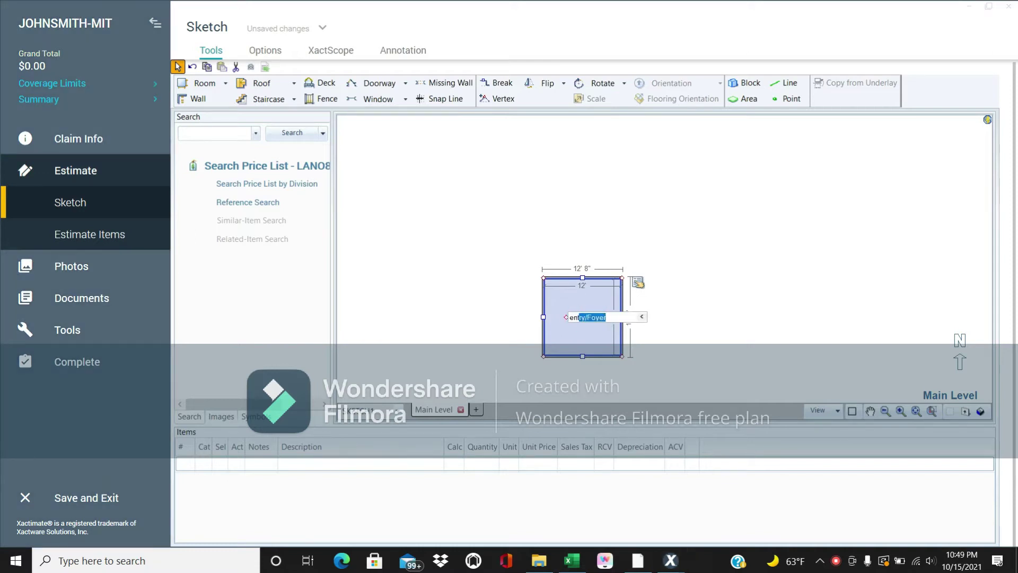
key(Return)
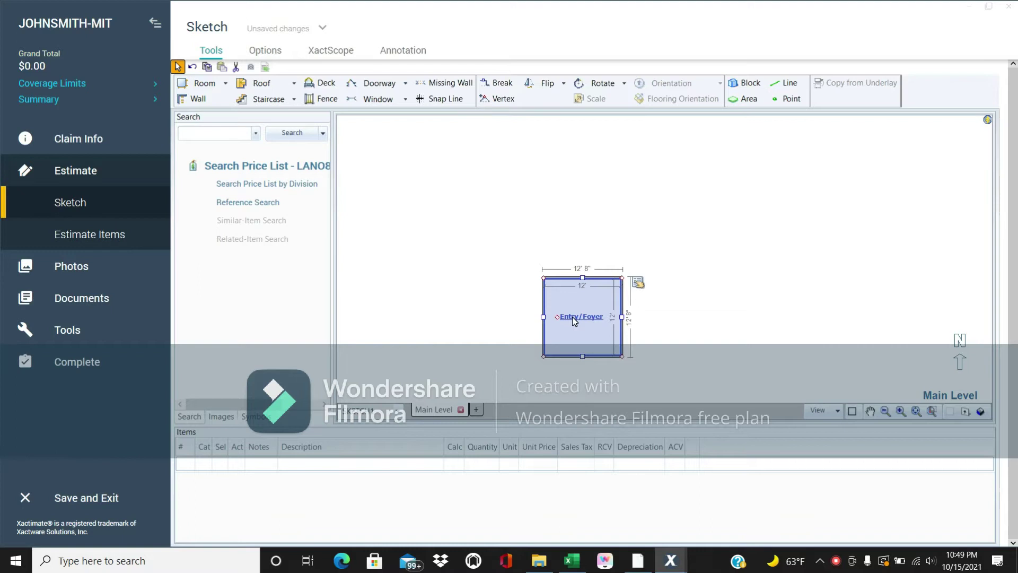
drag(622, 316, 605, 316)
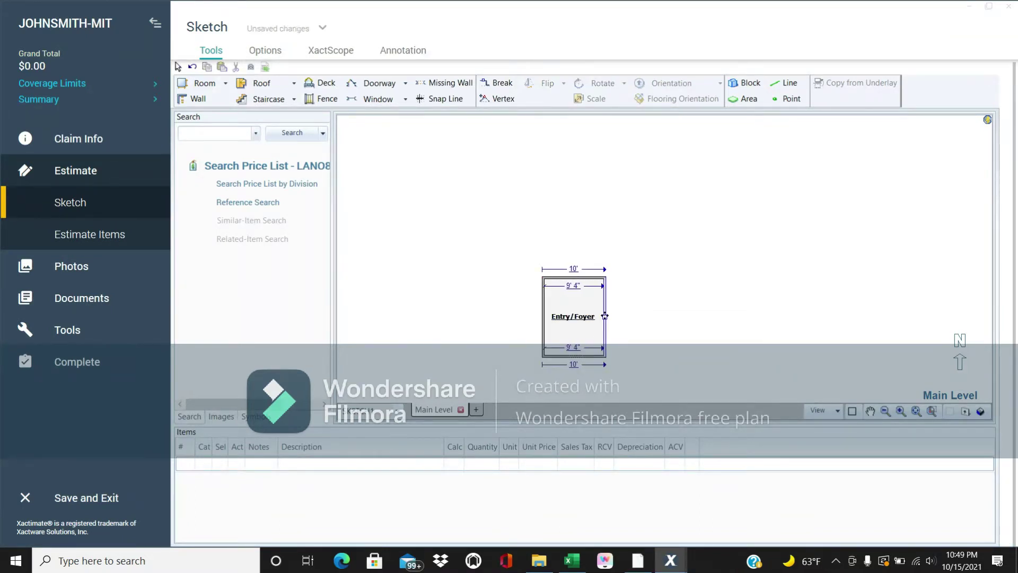
Step: Set the Entry/Foyer room's ceiling height to 10' in its room properties
double_click(569, 308)
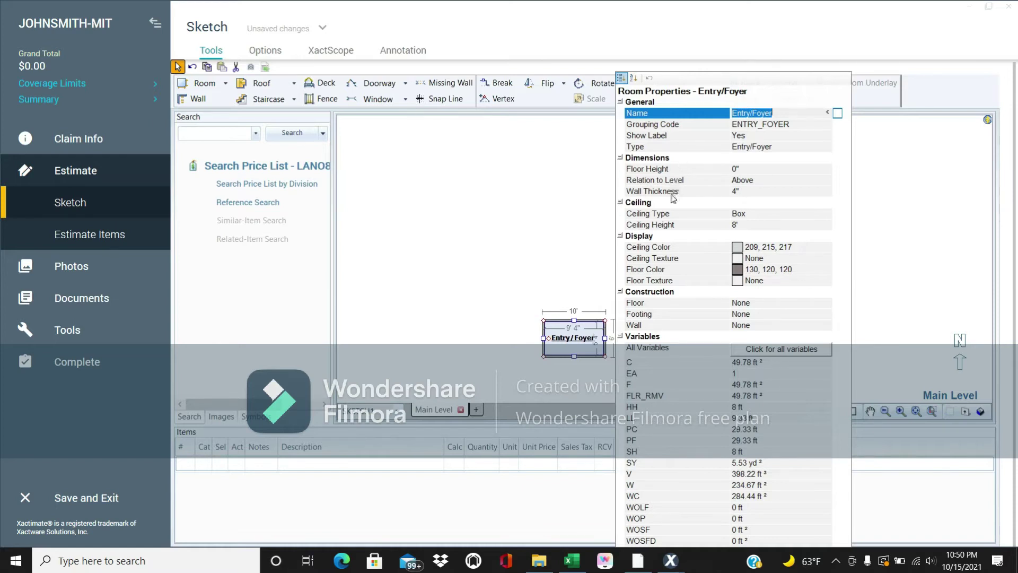
click(736, 226)
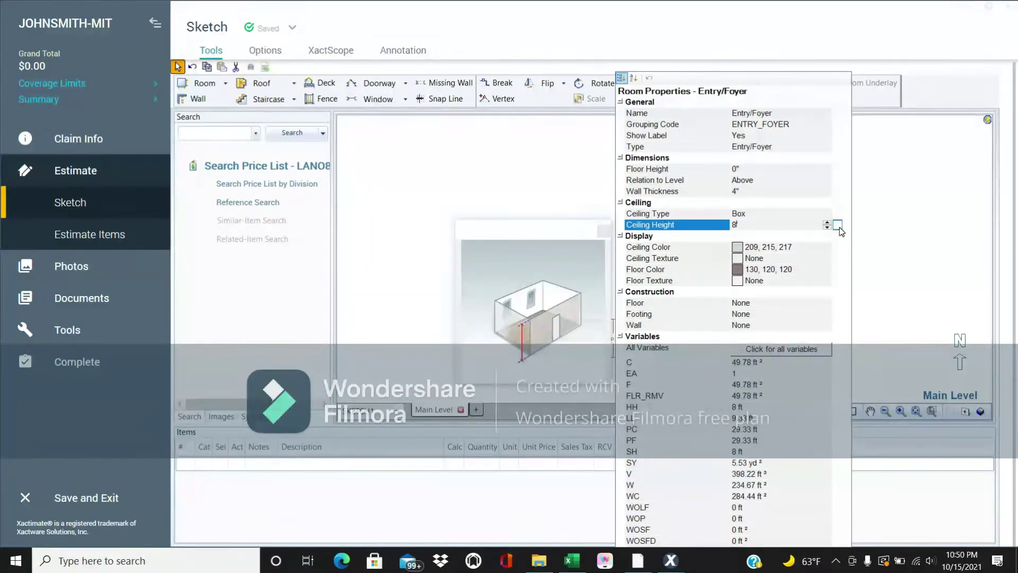
key(BackSpace)
text(10)
key(Return)
key(Escape)
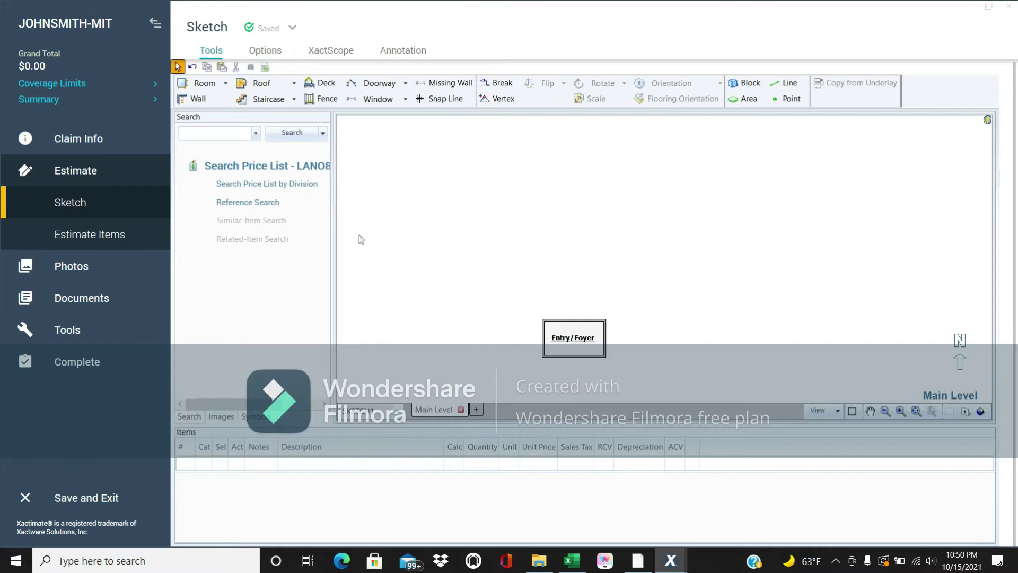
Step: Place a second room directly north of the Entry/Foyer and widen it on both sides to about 25' outside width
click(201, 85)
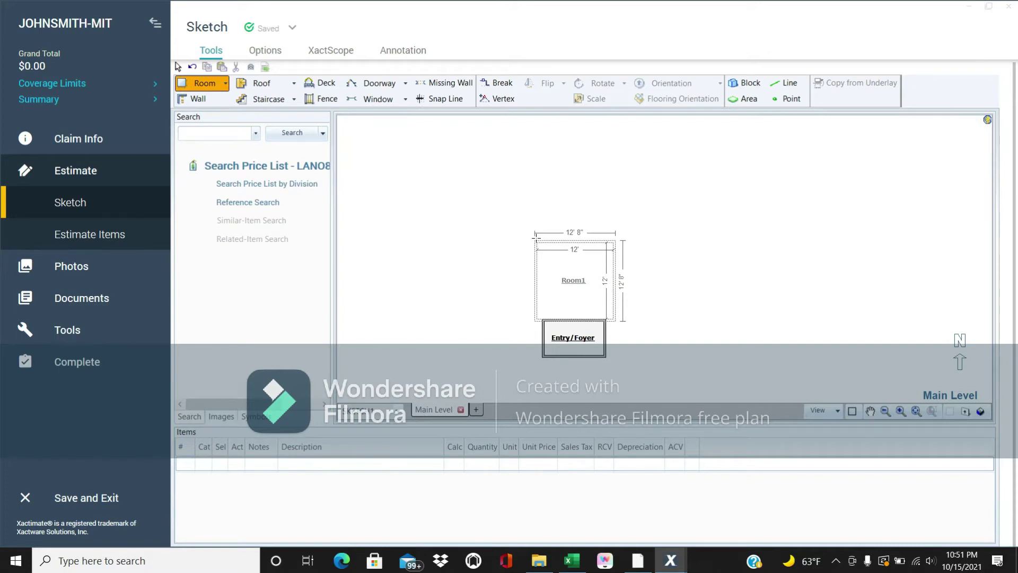
click(536, 237)
drag(536, 281, 496, 284)
click(580, 287)
drag(615, 281, 649, 279)
click(654, 279)
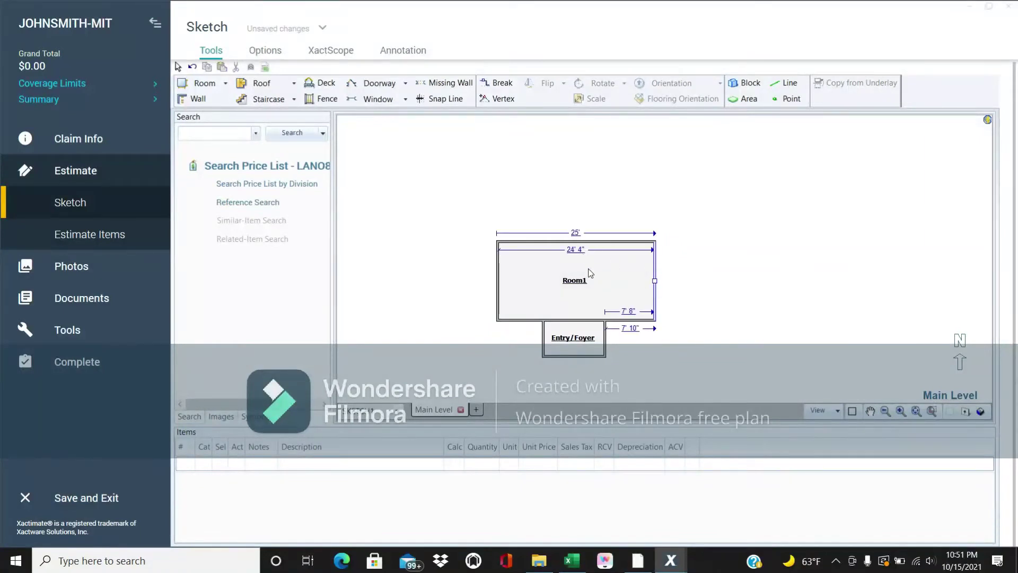
Step: Set the new room's interior north-south depth to 15' by moving its north wall, and select the room
click(615, 273)
click(577, 241)
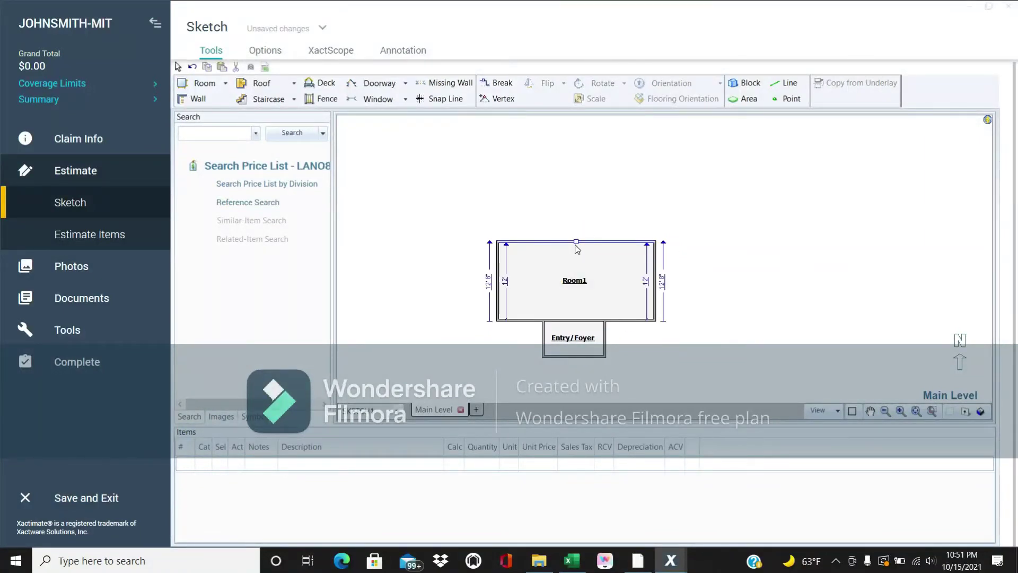
click(645, 282)
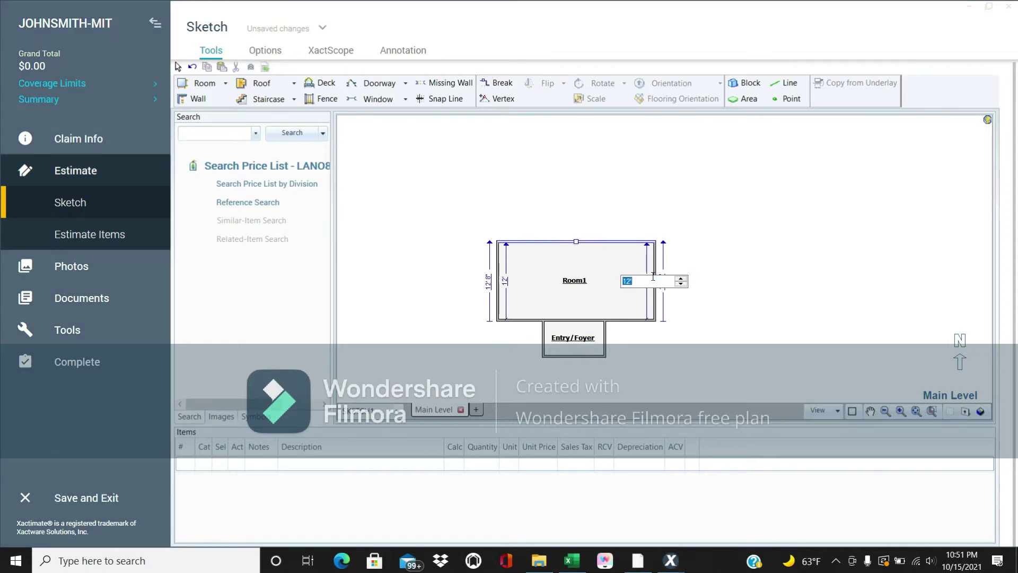
text(15)
key(Return)
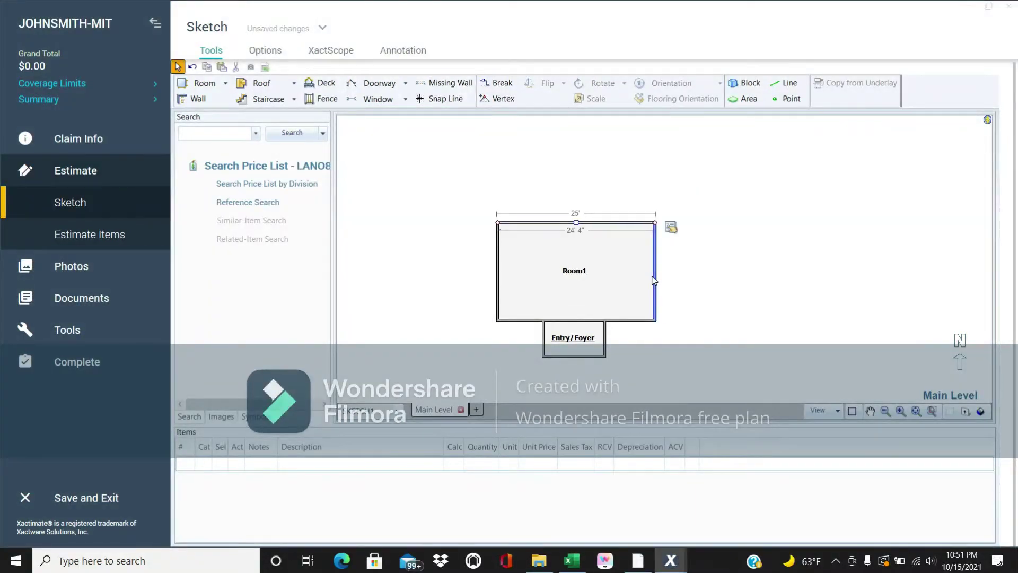
click(642, 284)
click(569, 278)
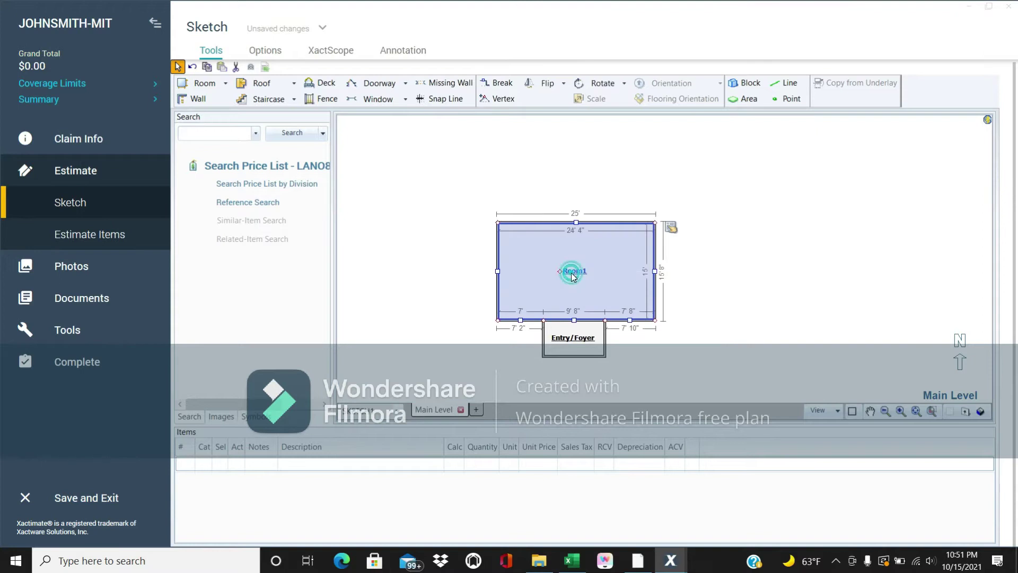
click(654, 272)
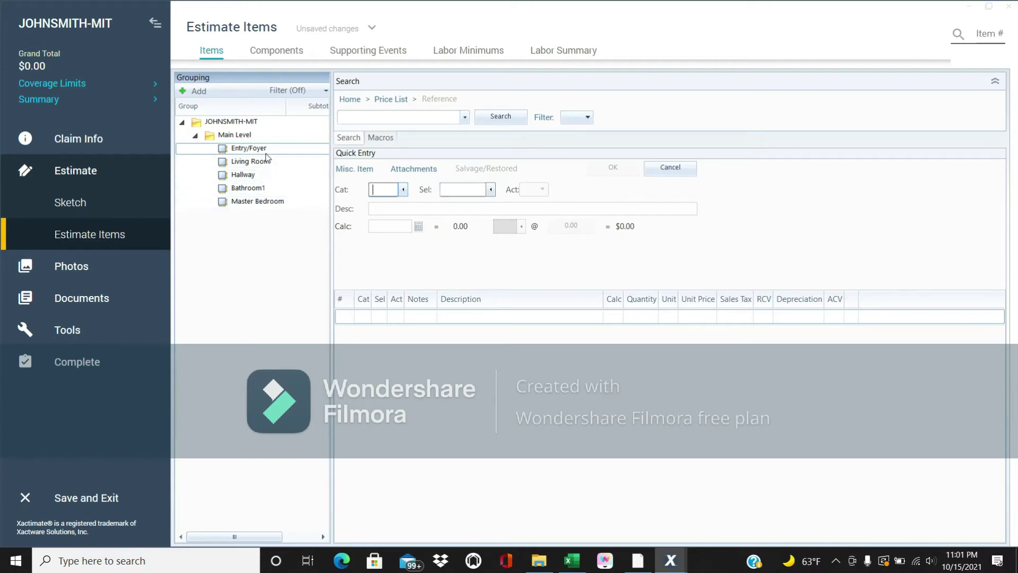
Step: Add the WTR DRYW item for tearing out wet drywall, cleanup and bagging to the Entry/Foyer estimate
click(403, 189)
scroll(525, 247, down, 3)
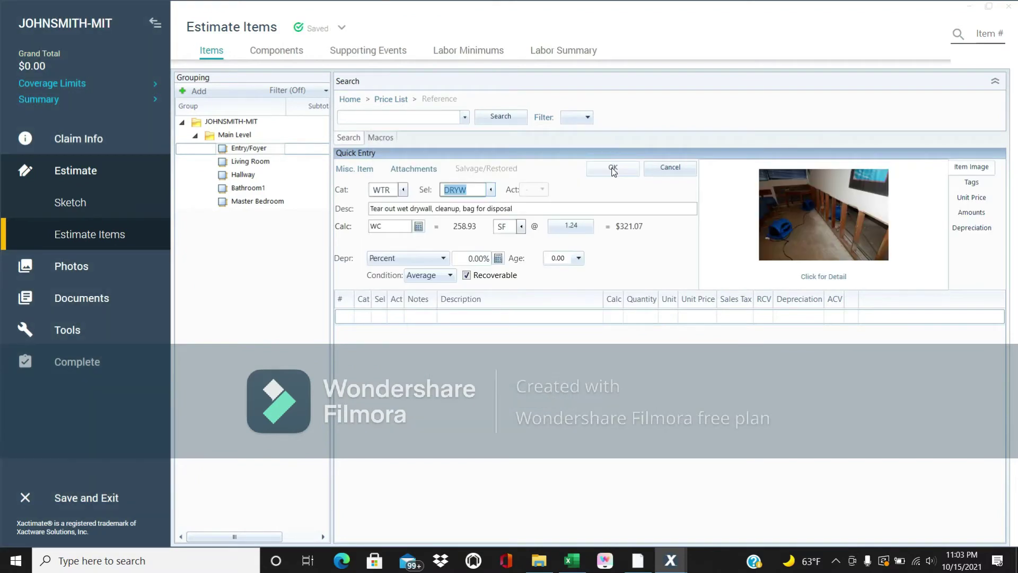
click(613, 167)
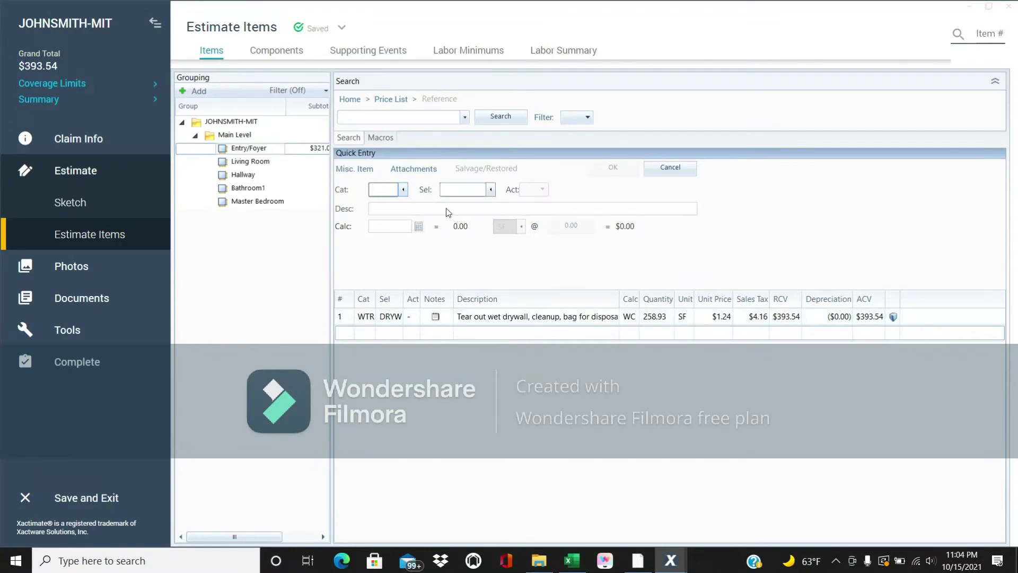
Step: Add the WTR INS item for tearing out and bagging wet insulation to the Entry/Foyer estimate
click(405, 189)
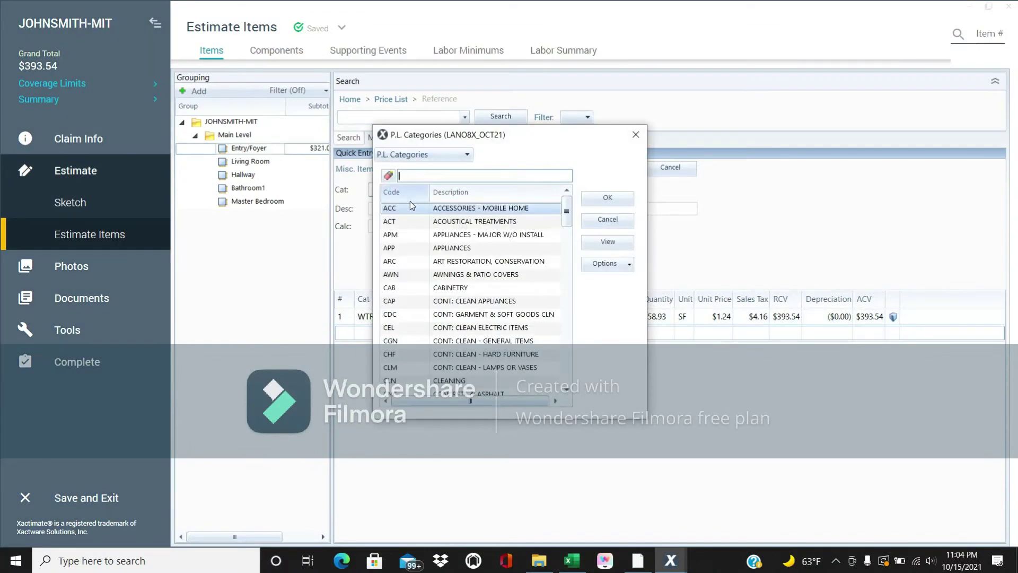
text(wt)
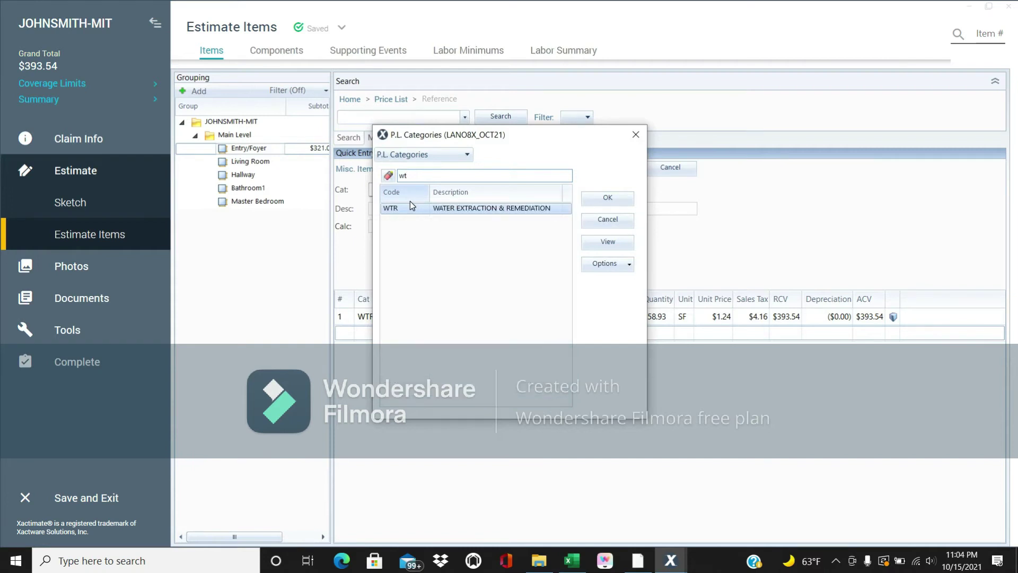
click(420, 207)
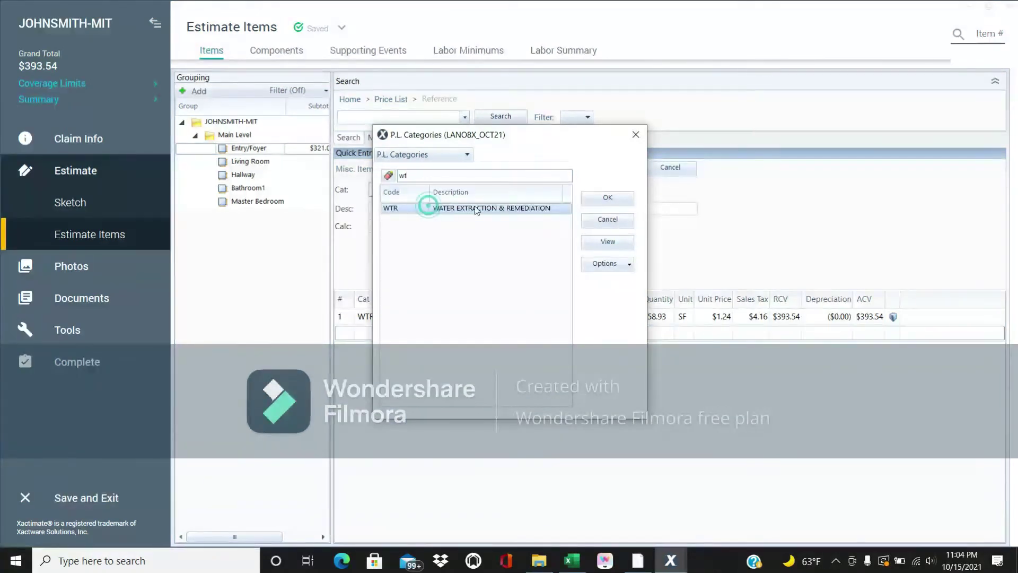
click(607, 198)
click(491, 190)
text(insulation)
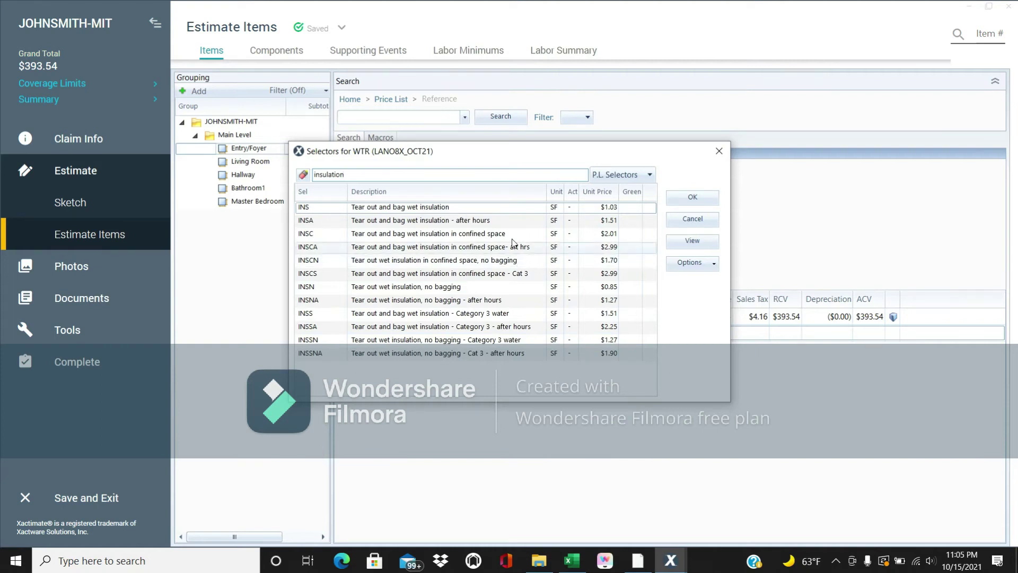
click(471, 210)
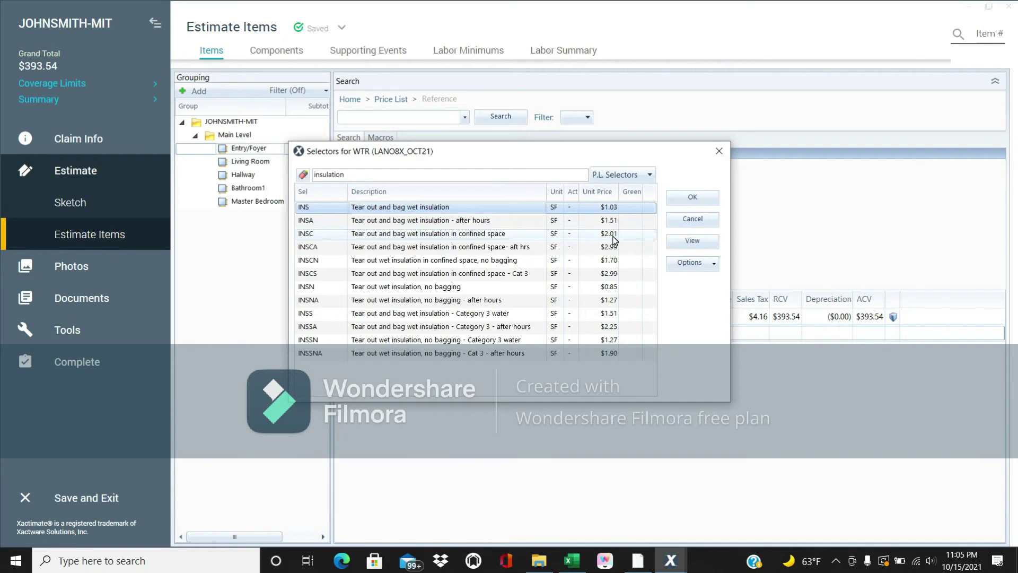
click(699, 201)
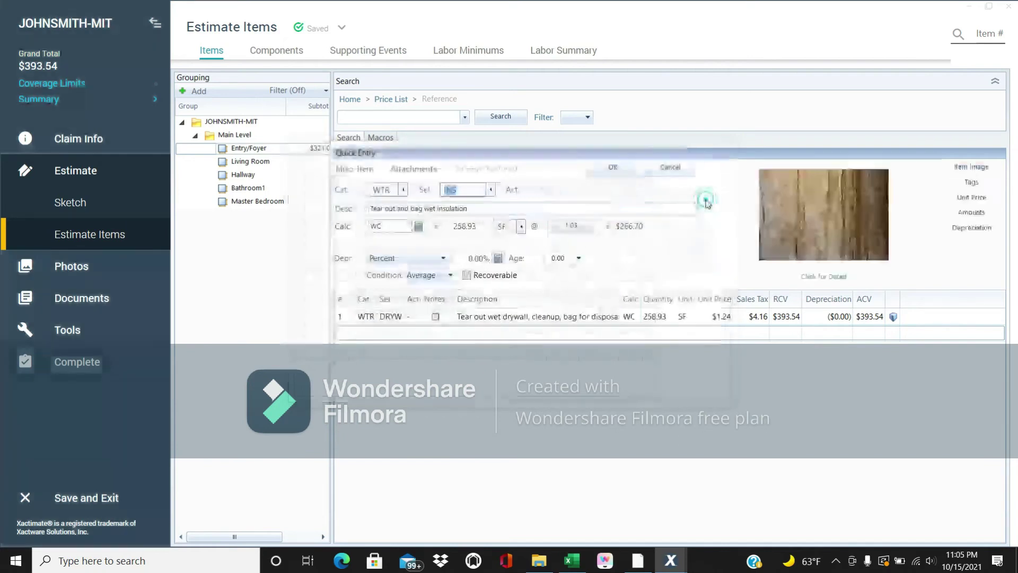
click(610, 175)
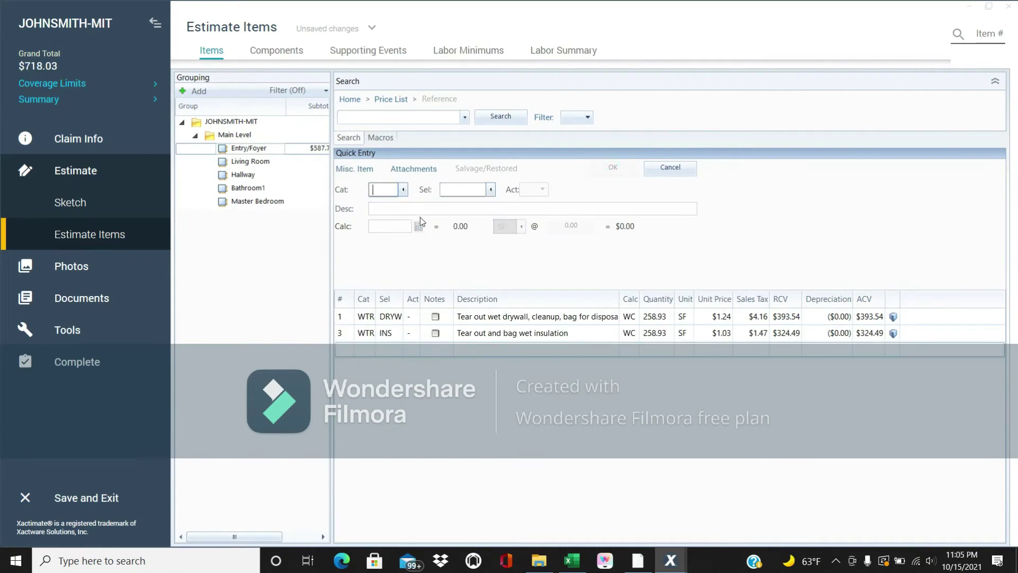
Step: Load the WTR FCC item for cutting, tearing out and bagging wet non-salvageable carpet as a new Entry/Foyer entry
click(405, 191)
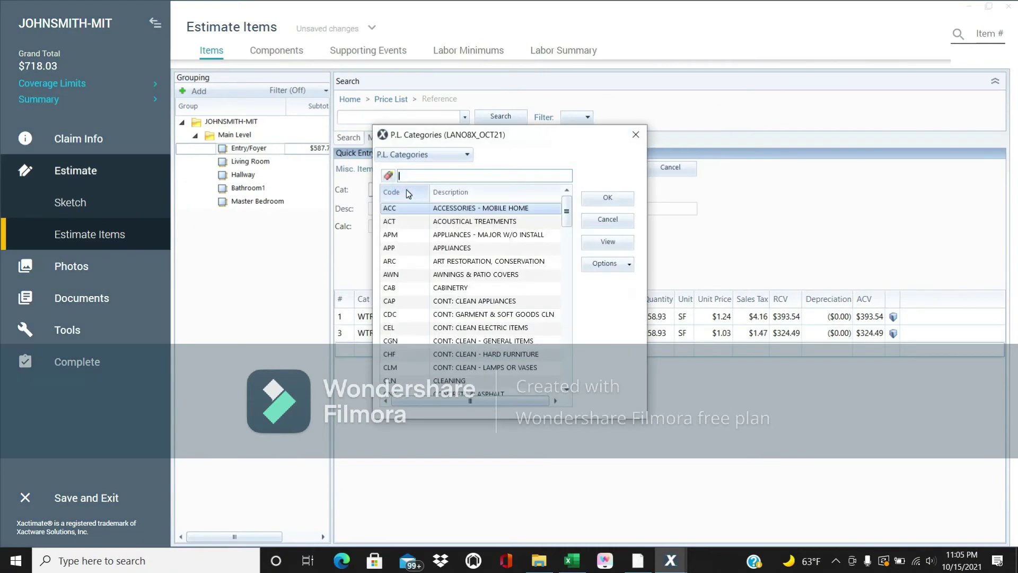
text(wtr)
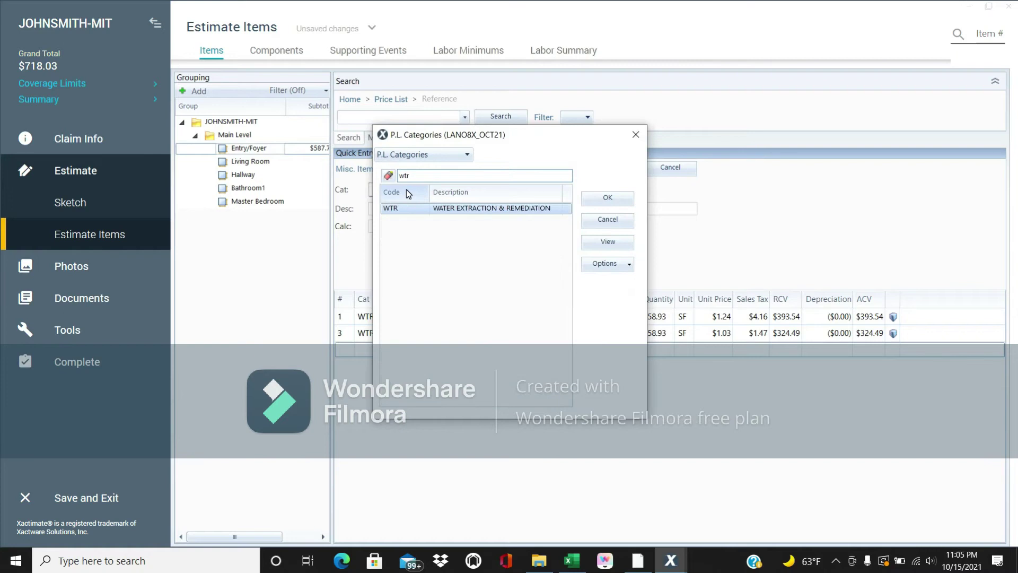
click(600, 201)
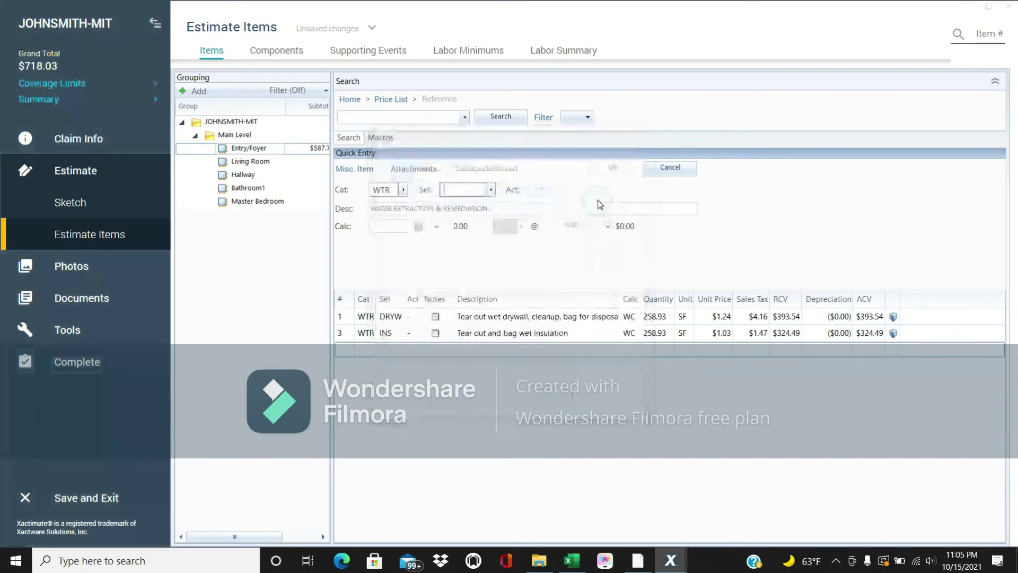
click(489, 190)
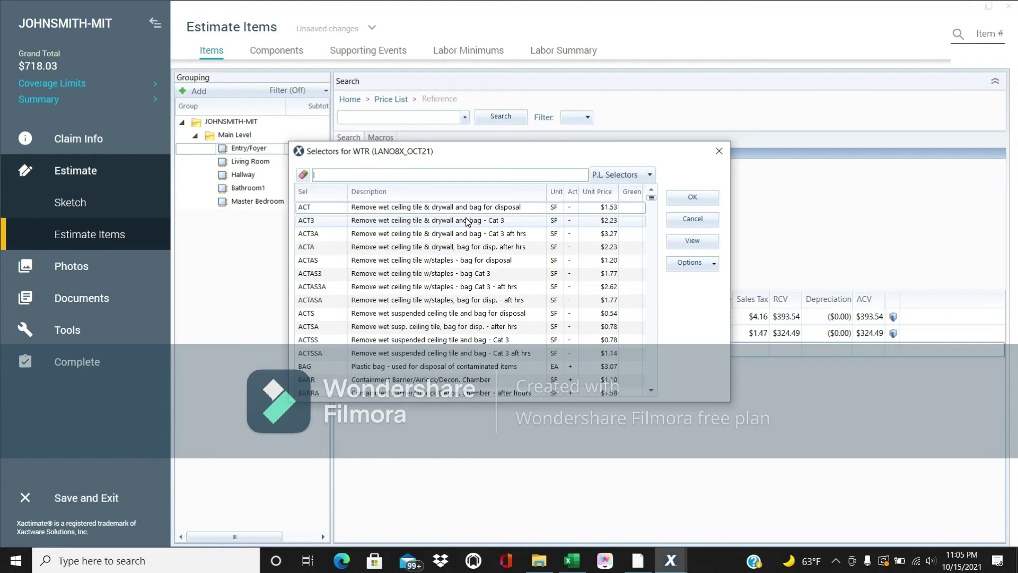
click(474, 174)
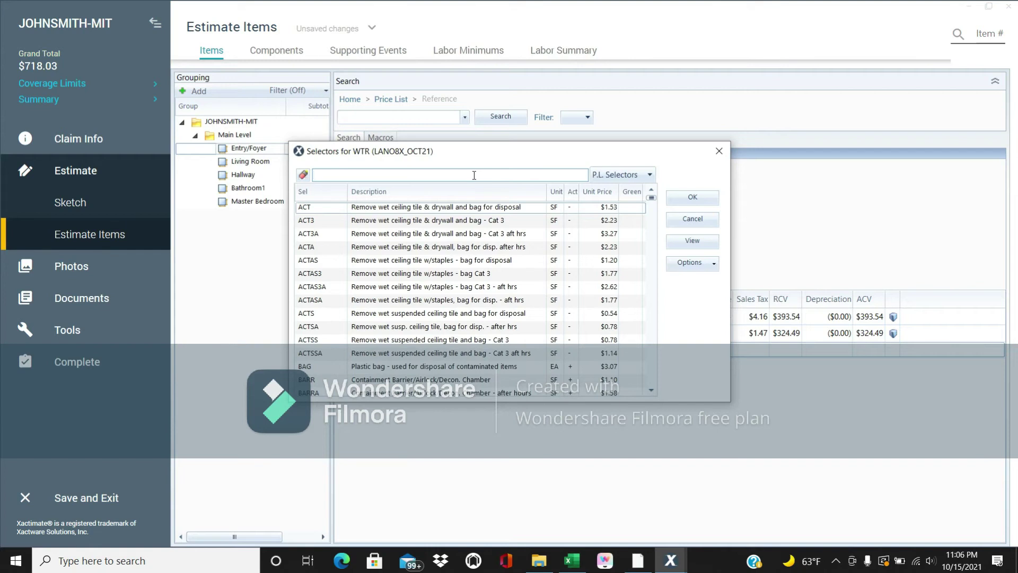
text(carpet)
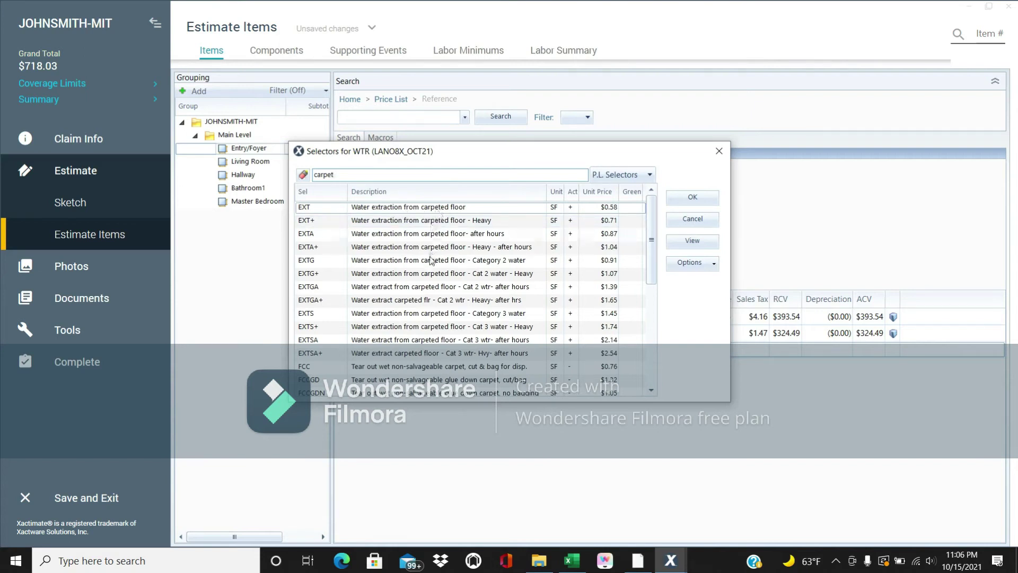
scroll(429, 263, down, 1)
scroll(430, 285, down, 1)
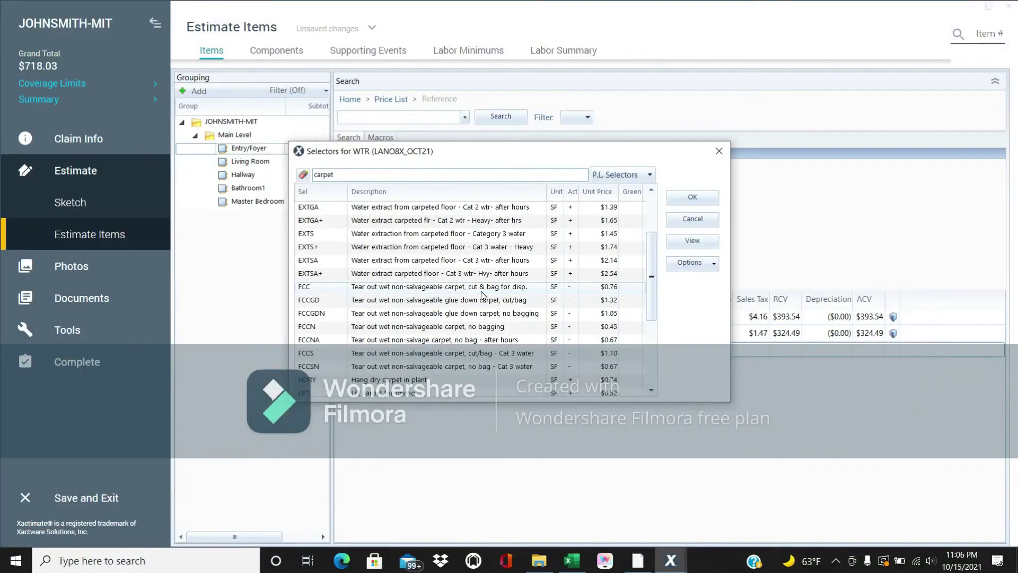
click(423, 290)
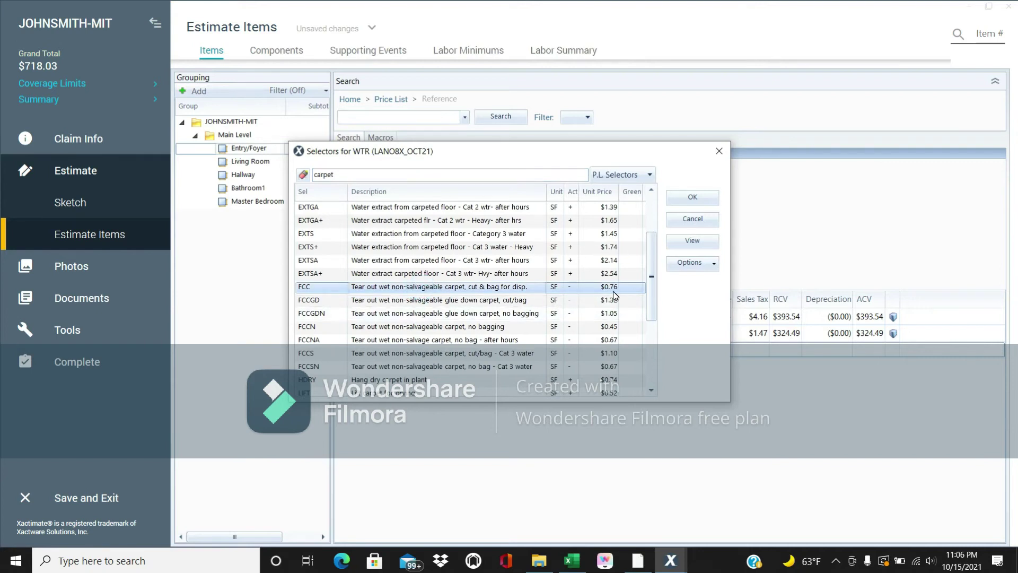
click(684, 199)
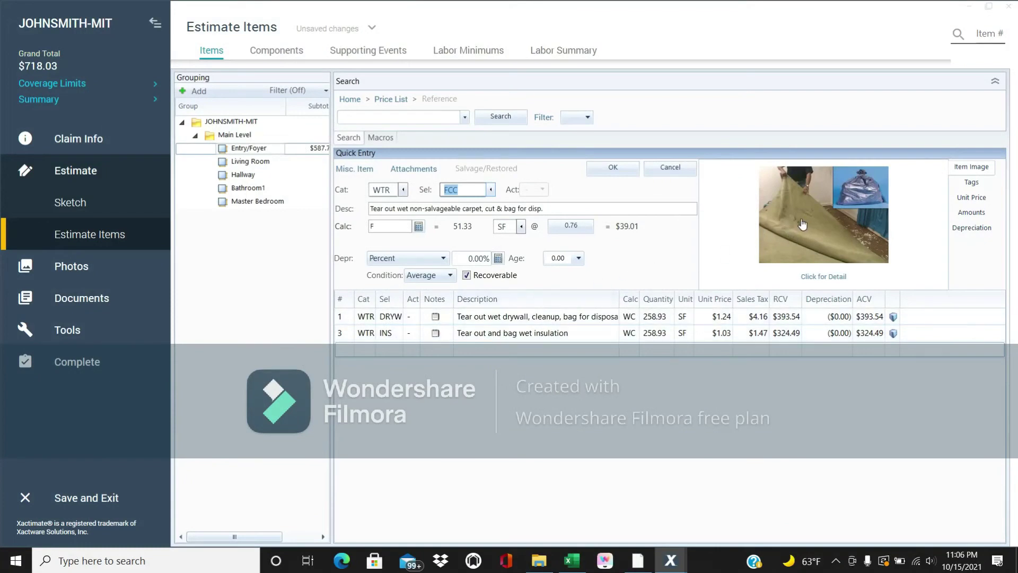
Step: Review the carpet tear-out item's definition and add the item to the Entry/Foyer estimate with its floor-area calculation F
click(816, 276)
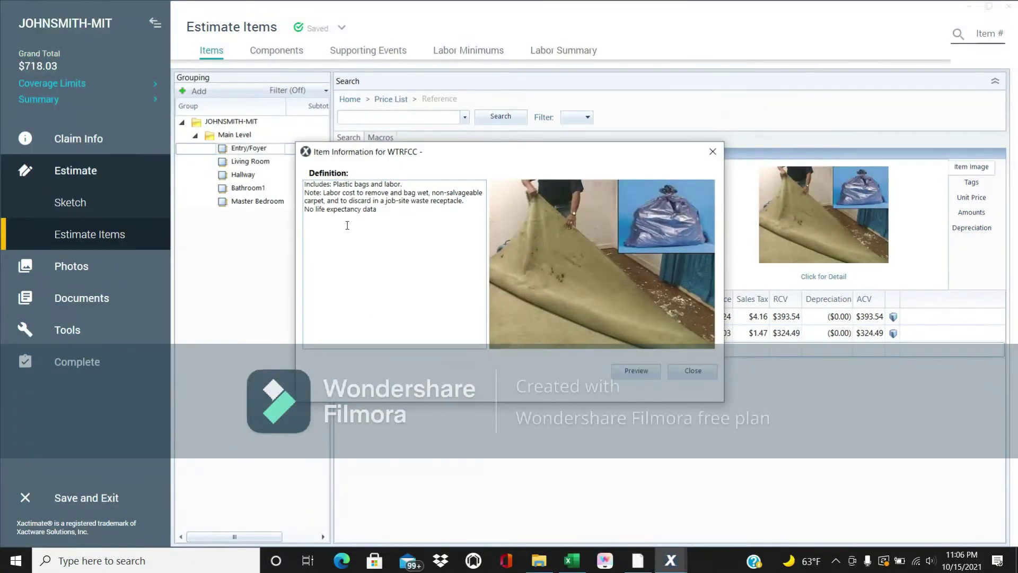
drag(323, 193, 467, 204)
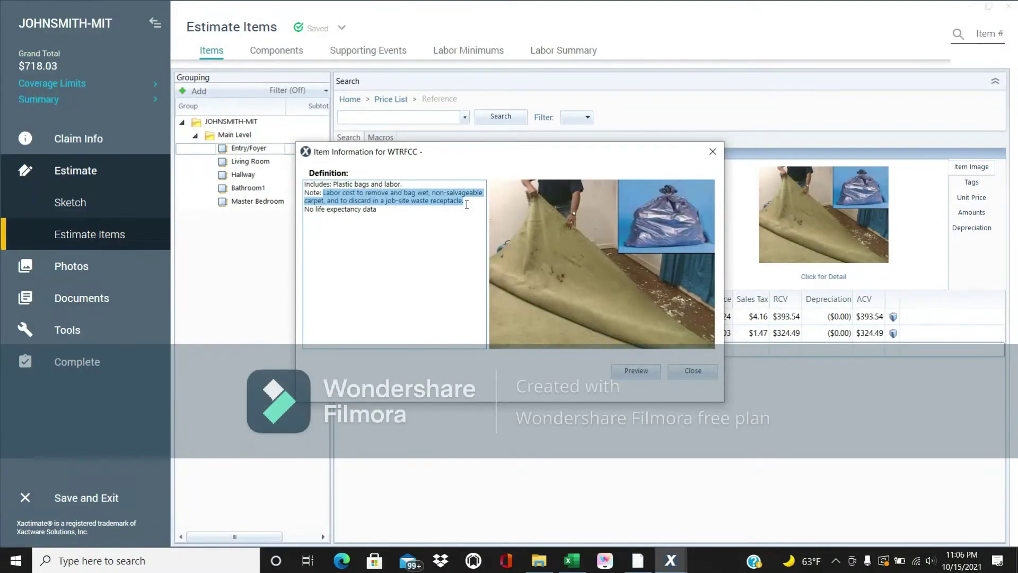
drag(467, 205, 463, 207)
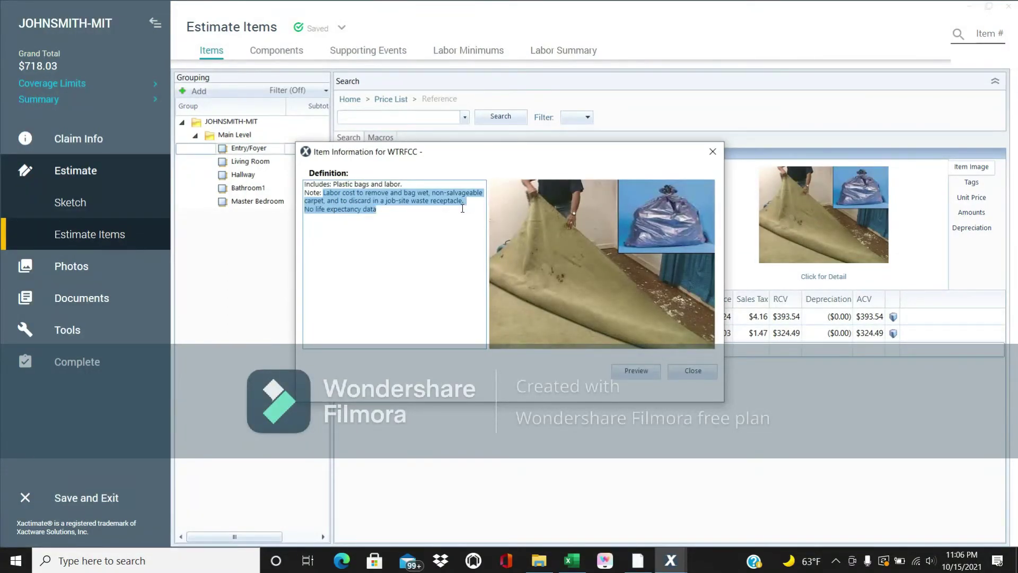
click(446, 239)
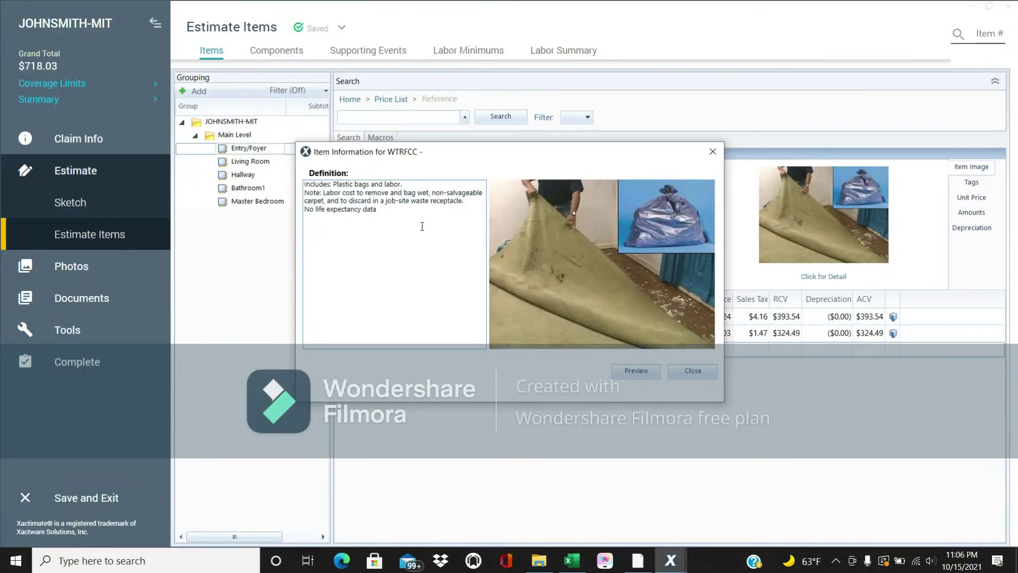
click(685, 369)
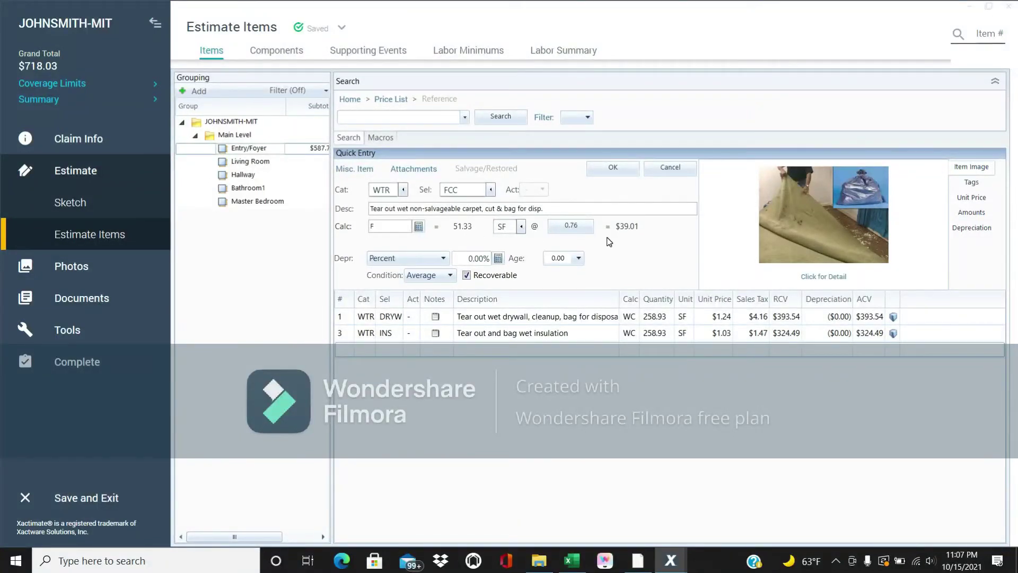
click(613, 167)
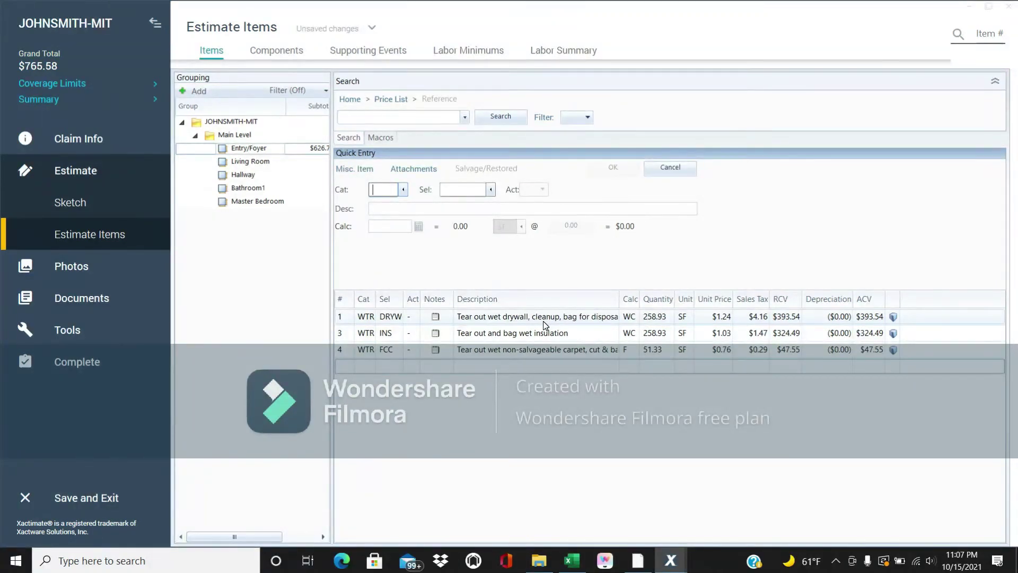
Step: Find anti-microbial treatments in the WTR category and load the GRM item for applying the agent to the floor
click(403, 189)
text(wt)
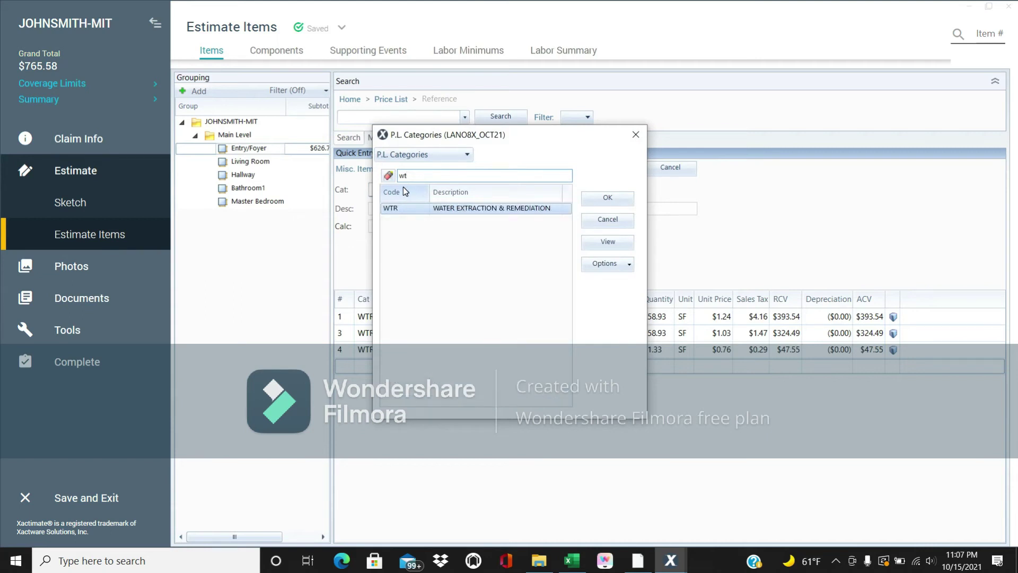
double_click(443, 208)
click(491, 190)
click(497, 174)
text(s)
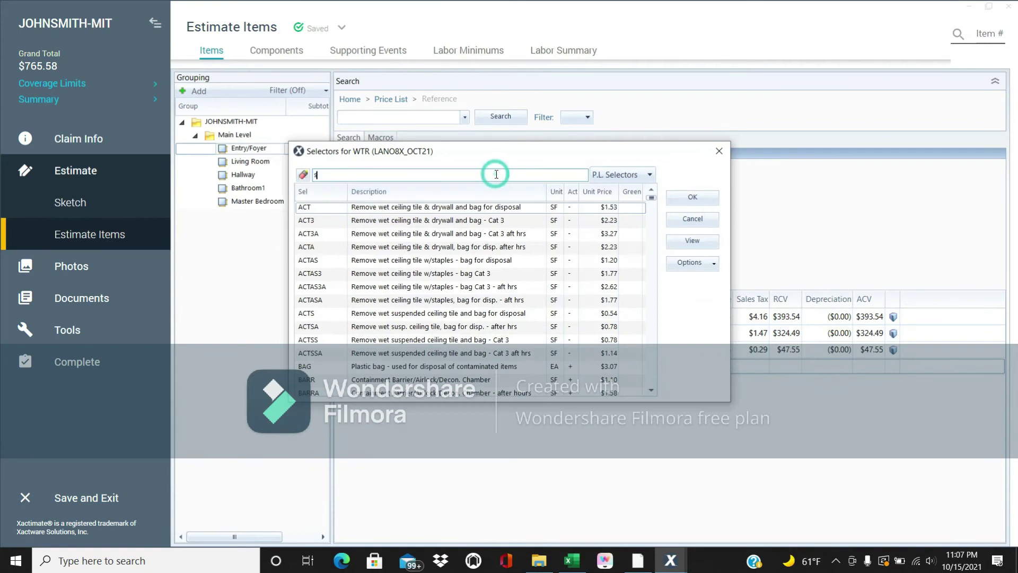
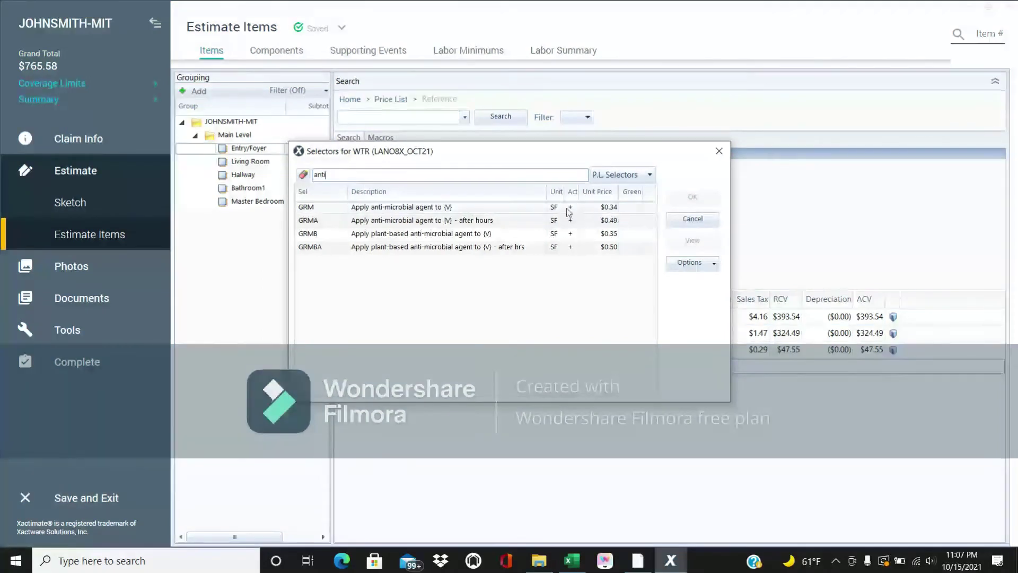
click(495, 212)
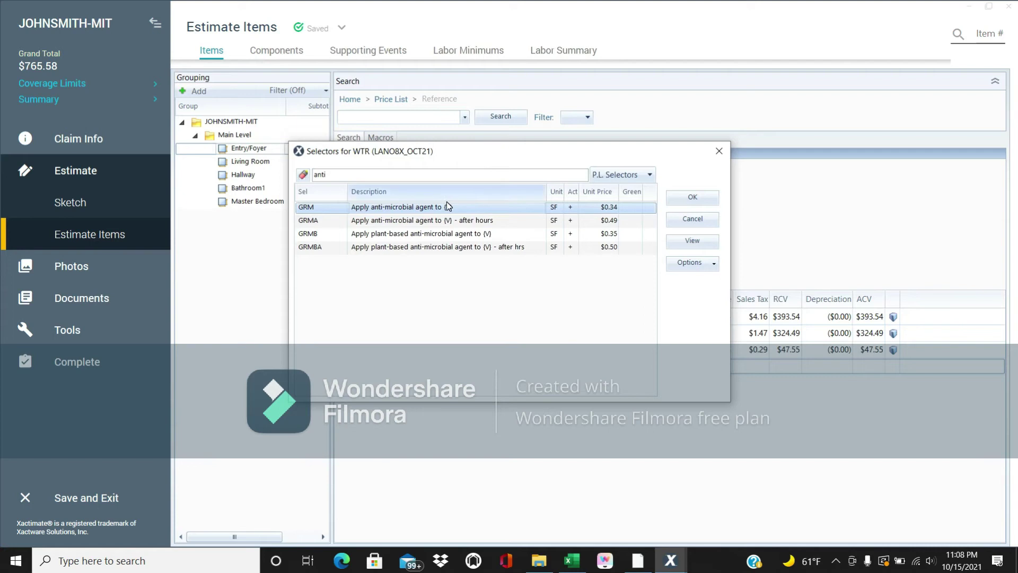
click(701, 201)
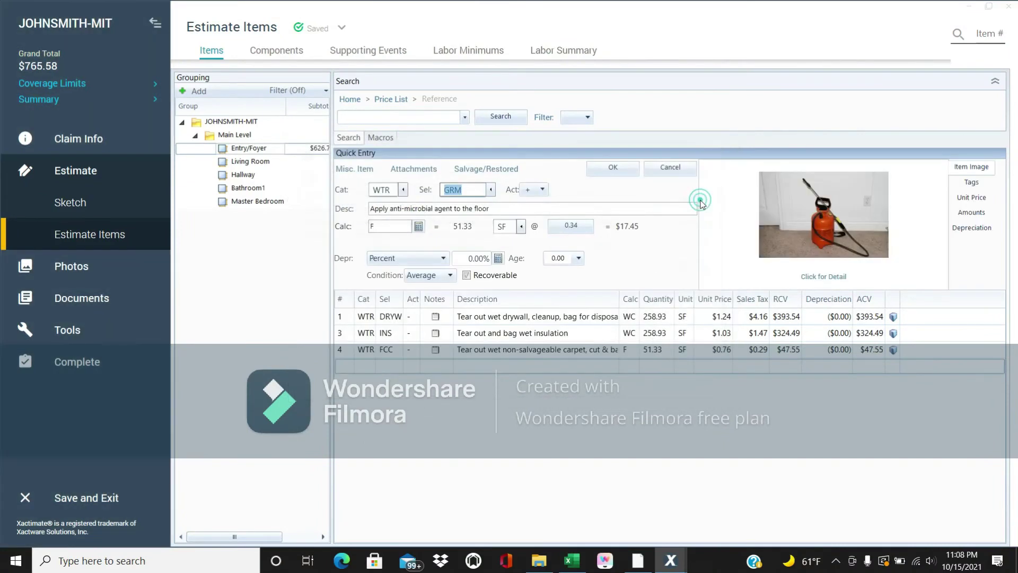
Step: Review the anti-microbial item's definition and add the item to the Entry/Foyer estimate
click(827, 277)
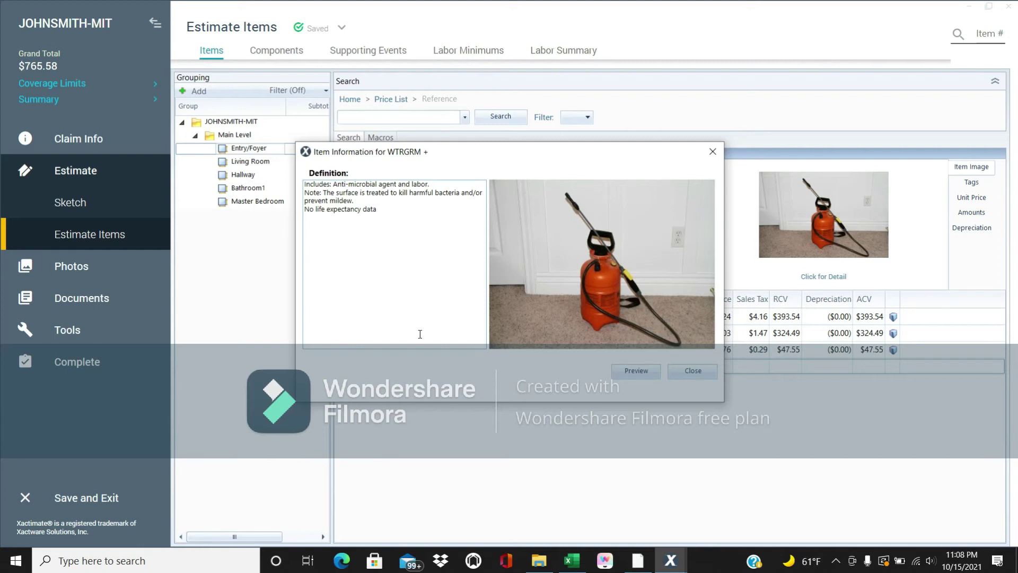
click(688, 373)
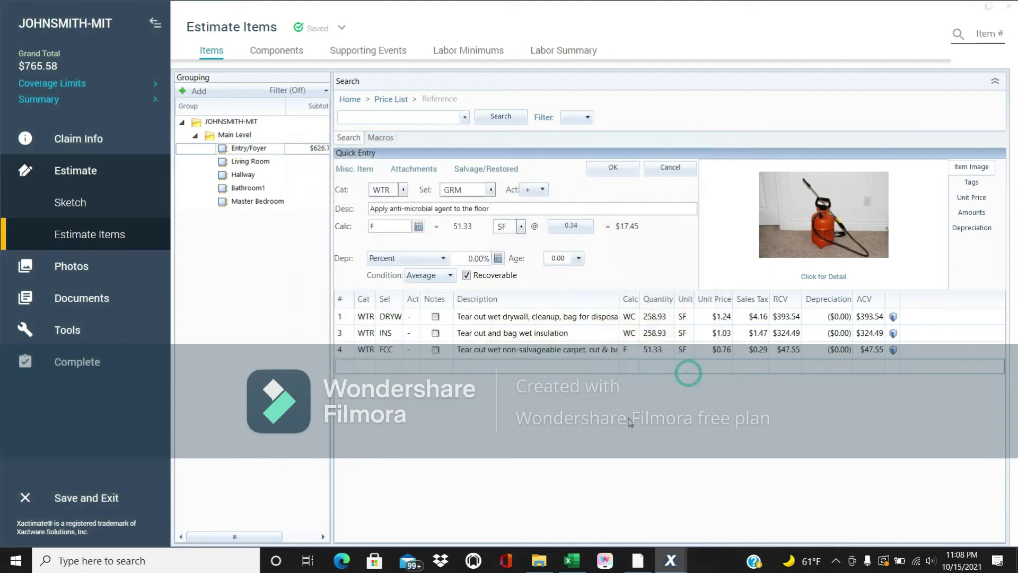
click(613, 167)
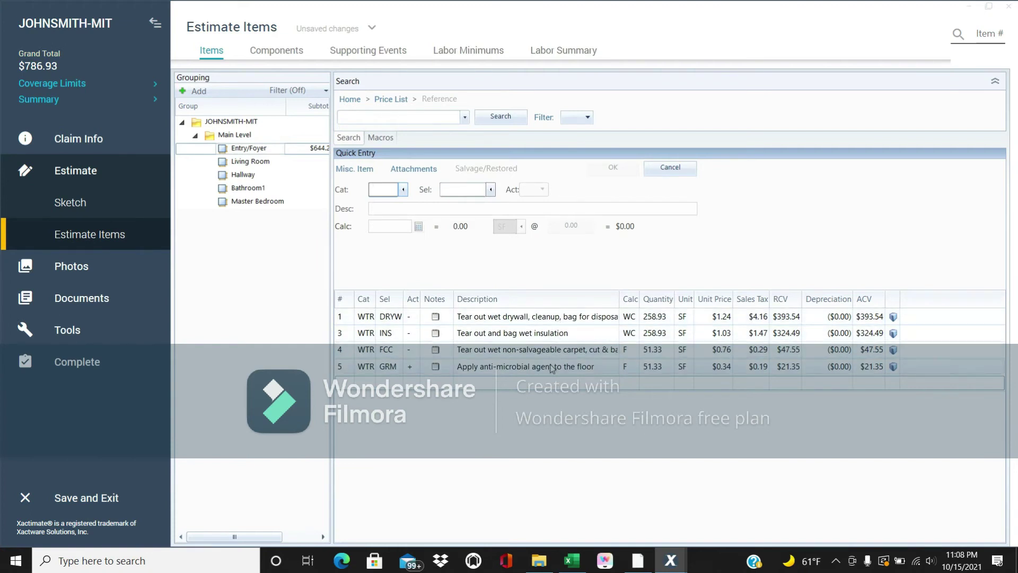
Step: Find air movers in the WTR category and load the DRY item, an air mover per 24 hour period without monitoring
click(405, 189)
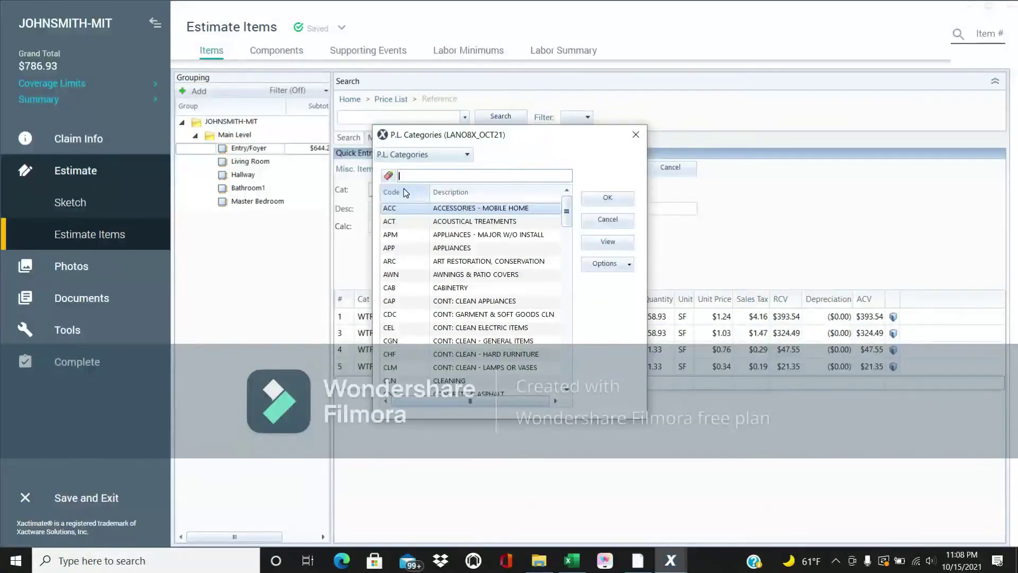
text(wt)
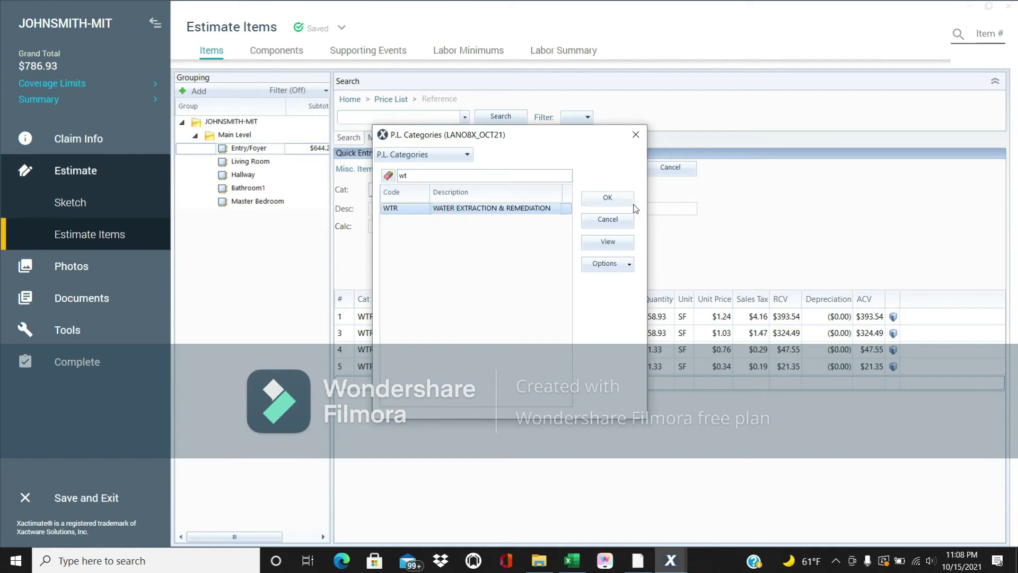
click(612, 201)
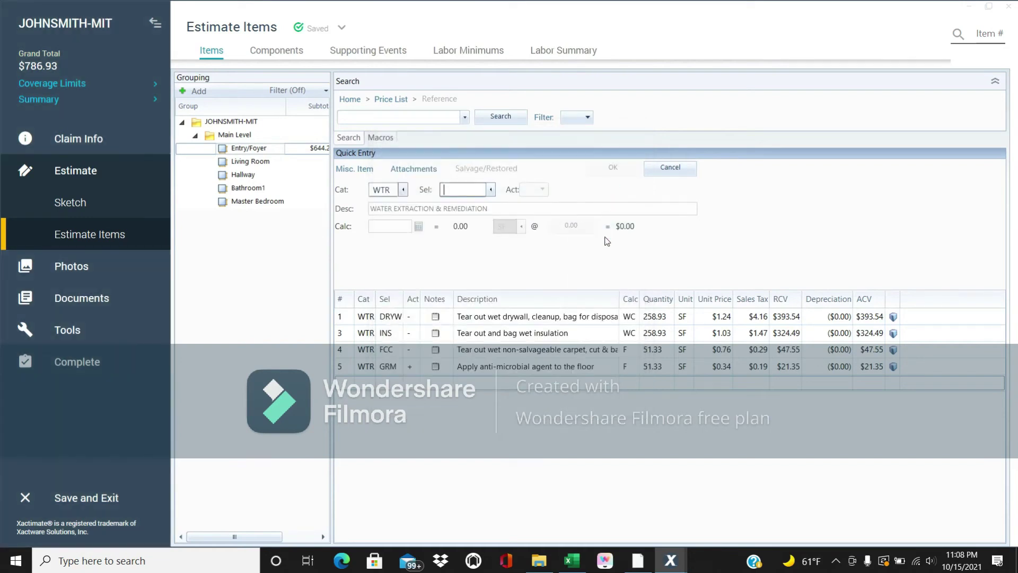
text(blow)
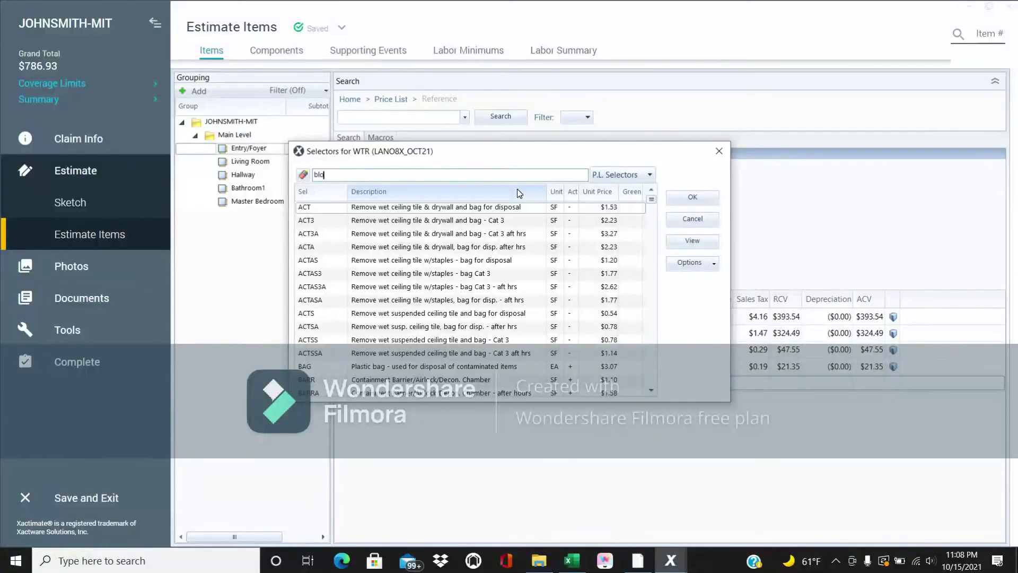
key(BackSpace)
key(BackSpace)
key(BackSpace)
key(BackSpace)
text(air mover)
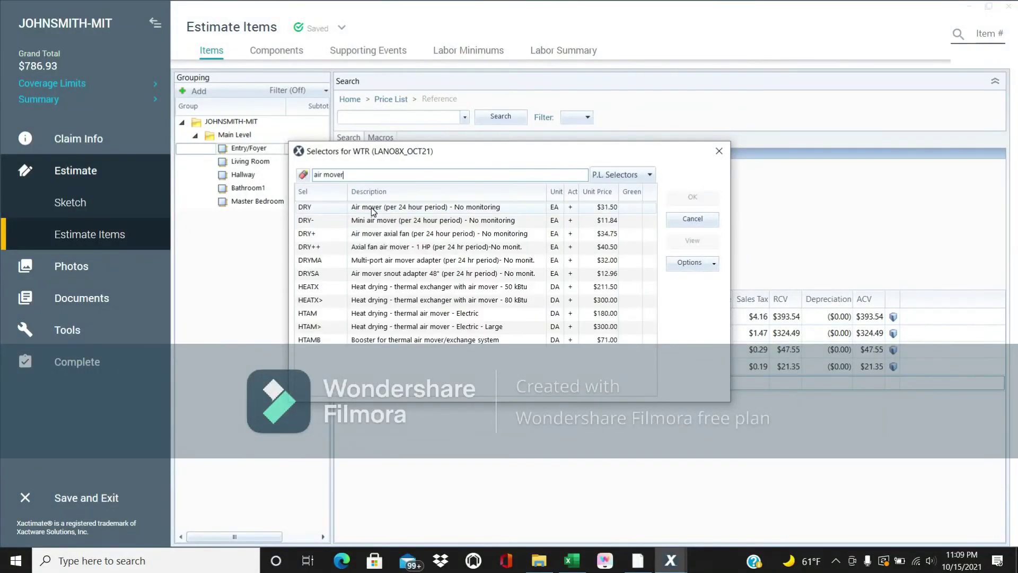
click(373, 208)
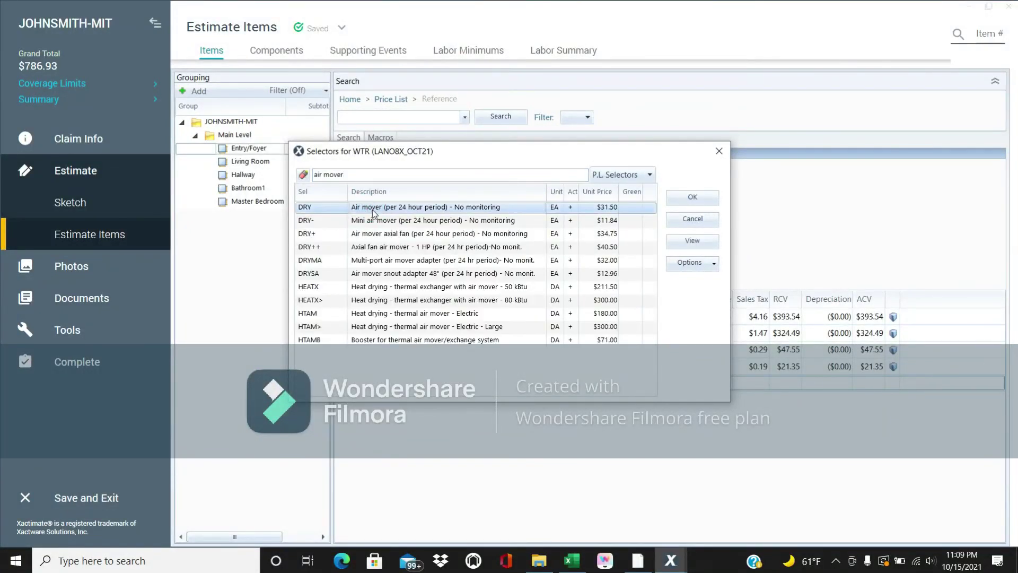
click(689, 201)
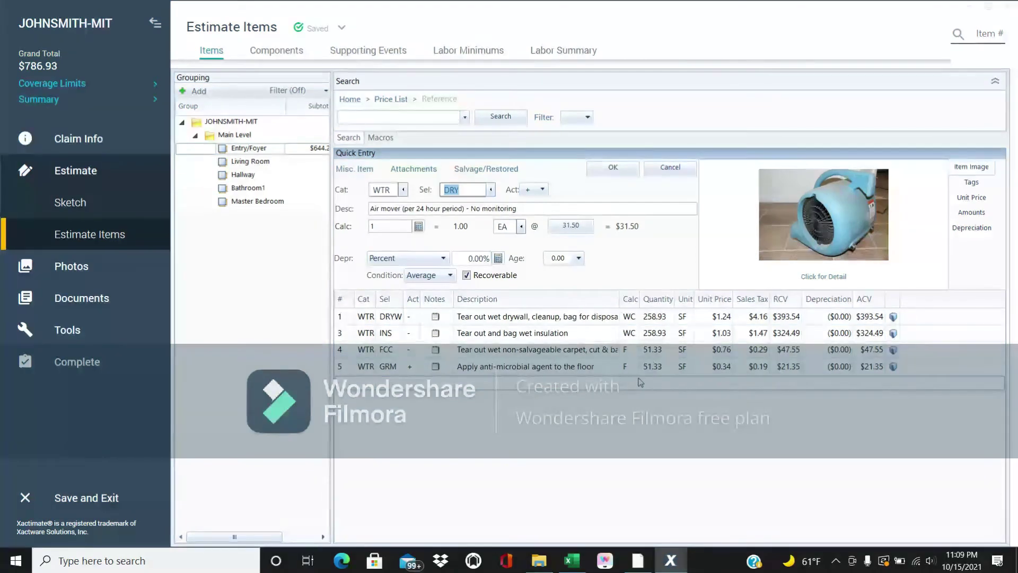
Step: Set the air mover quantity to 6 and add the item to the Entry/Foyer estimate
click(394, 227)
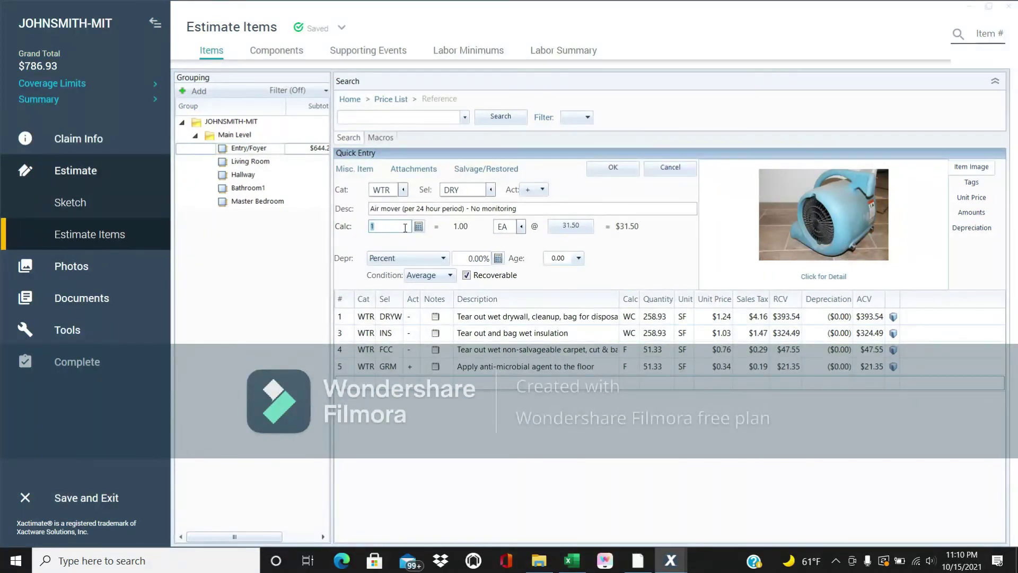
key(BackSpace)
text(2)
key(BackSpace)
text(2)
click(604, 168)
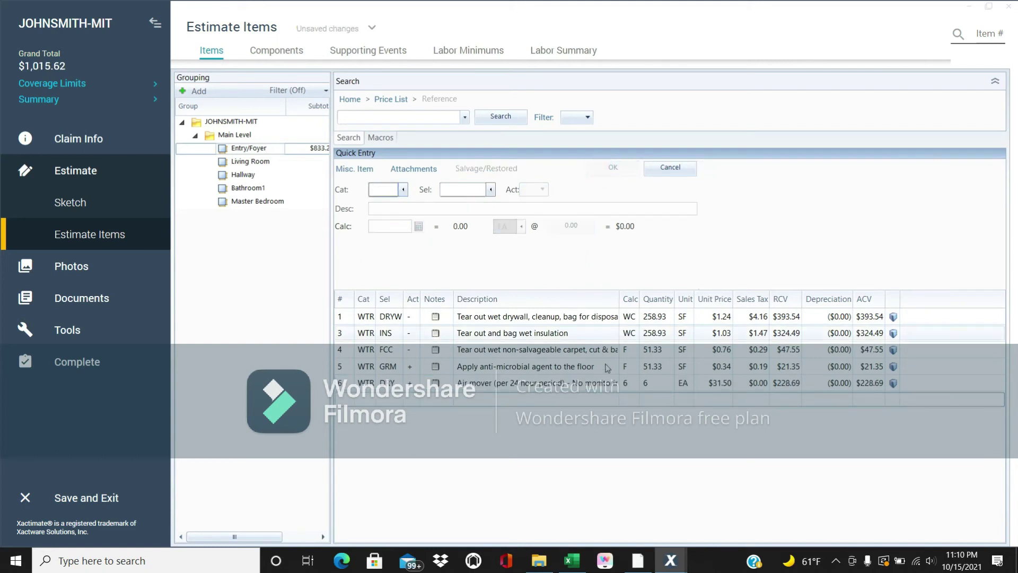
Step: Find dehumidifiers in the WTR category and load the DHM> item, a large dehumidifier per 24 hour period without monitoring
click(403, 190)
click(602, 203)
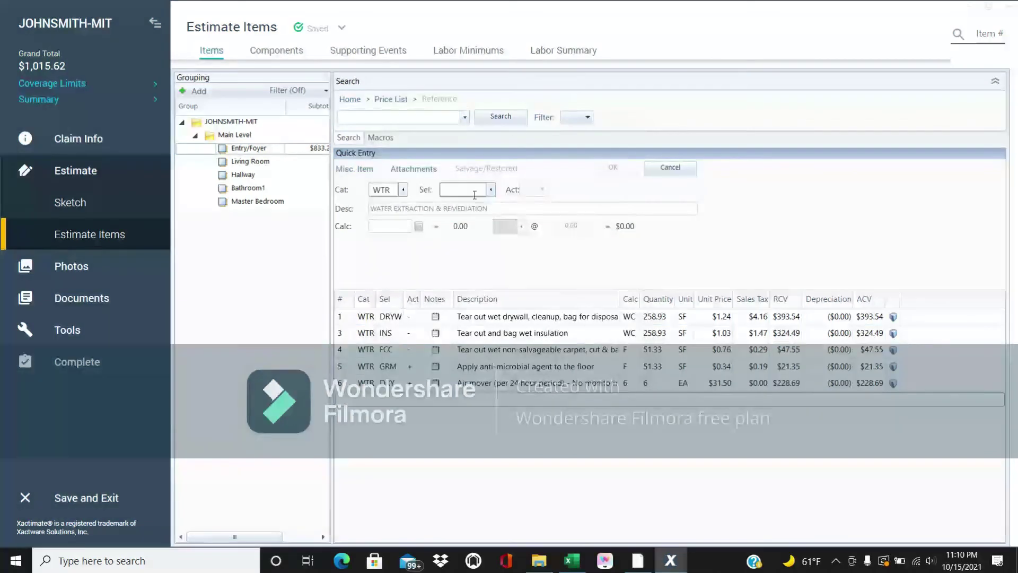
click(490, 189)
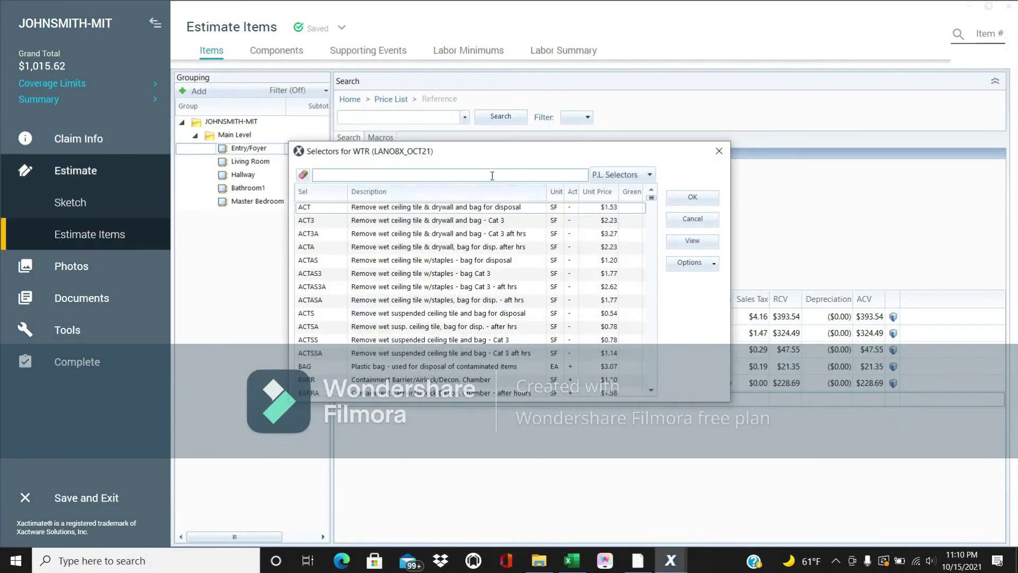
text(dehum)
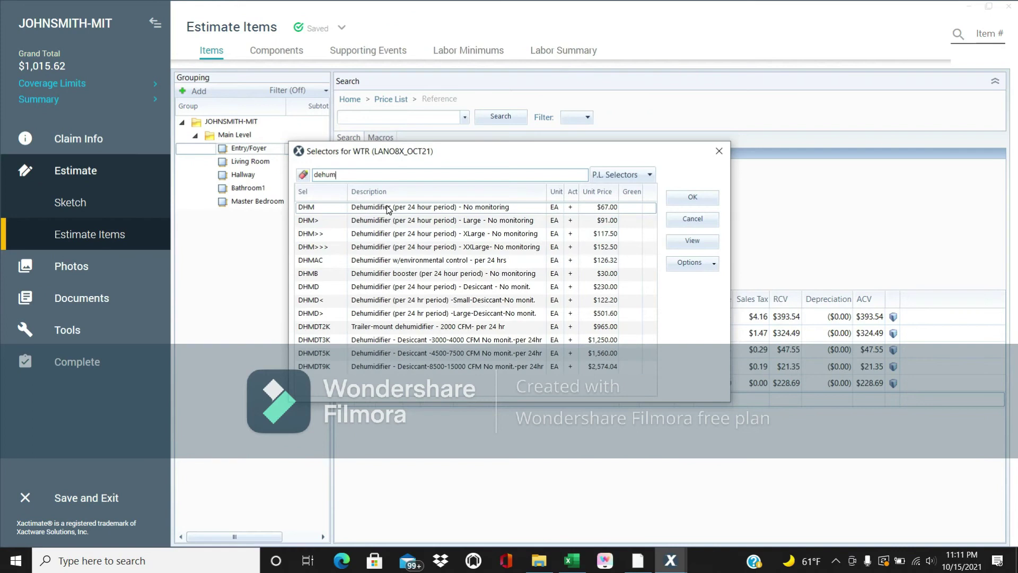
click(472, 221)
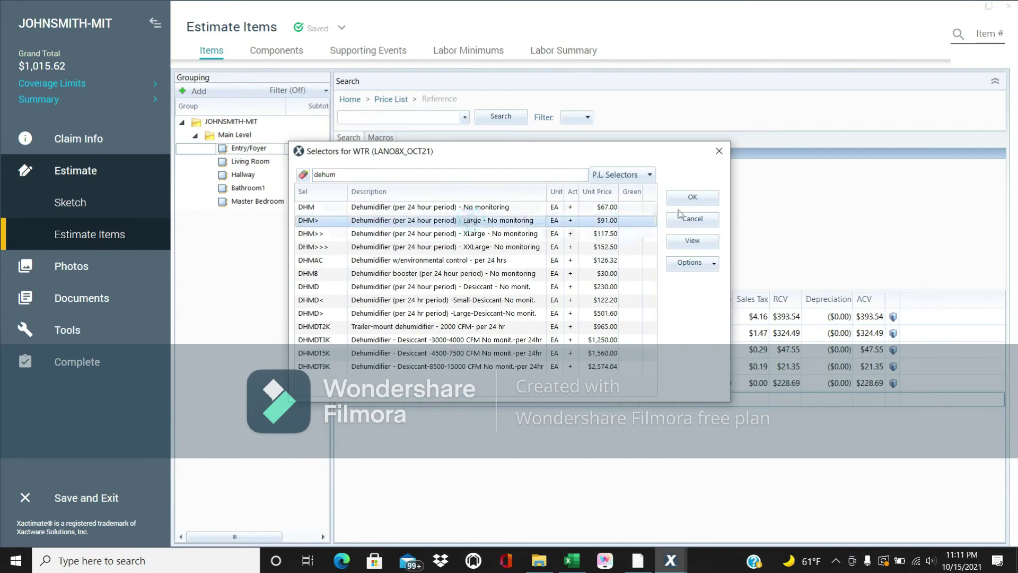
click(695, 199)
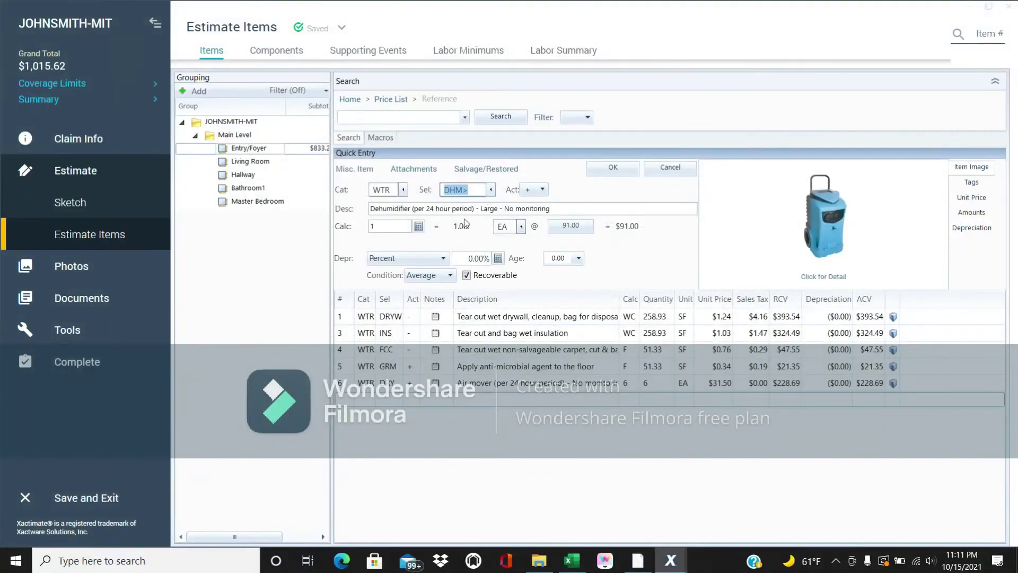
Step: Set the large dehumidifier quantity to 3 and add the item to the Entry/Foyer estimate
click(386, 223)
text(3)
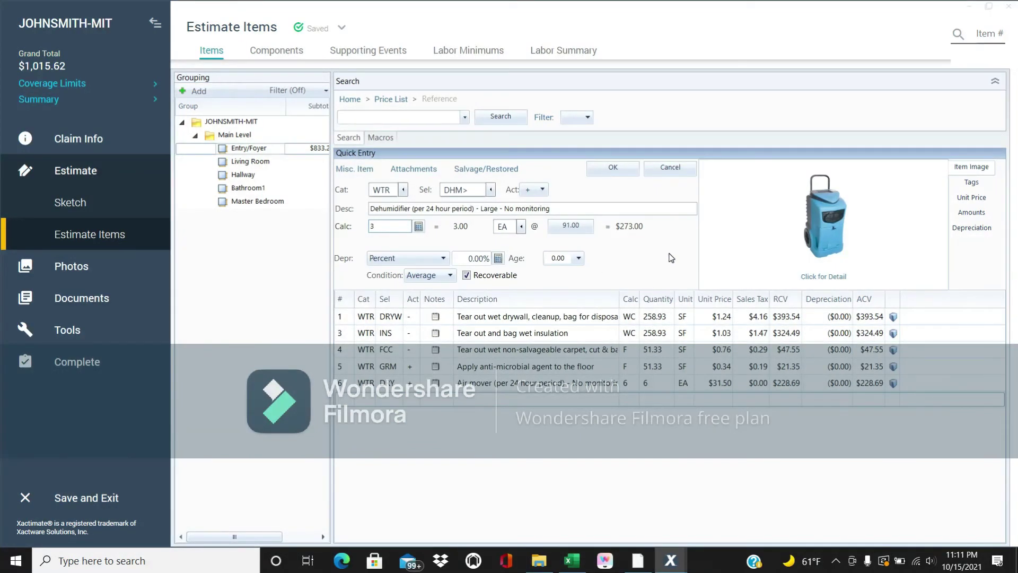
click(614, 169)
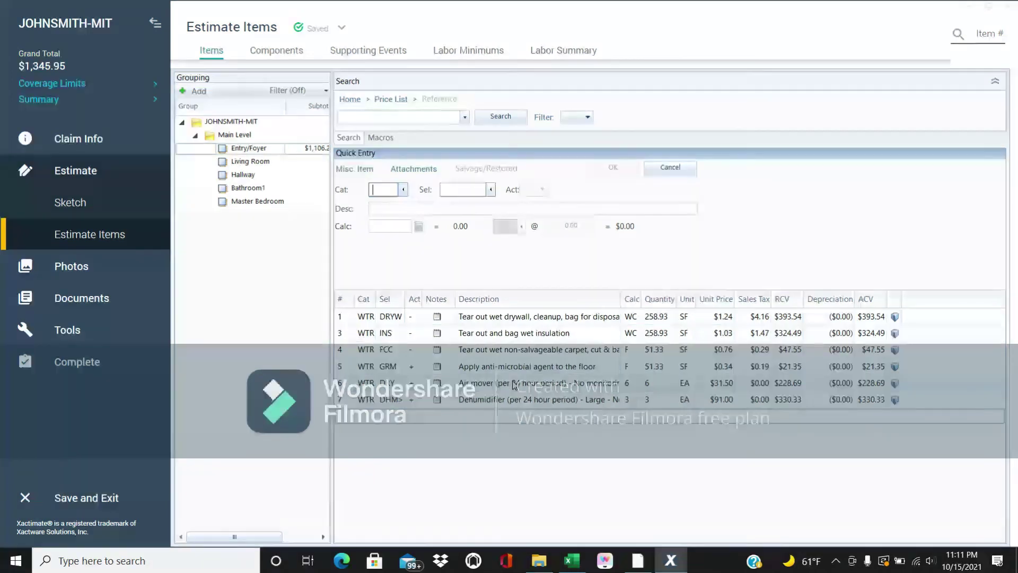
Step: Find setup items in the WTR category and load the EQ item for hourly equipment setup, take down and monitoring
click(403, 190)
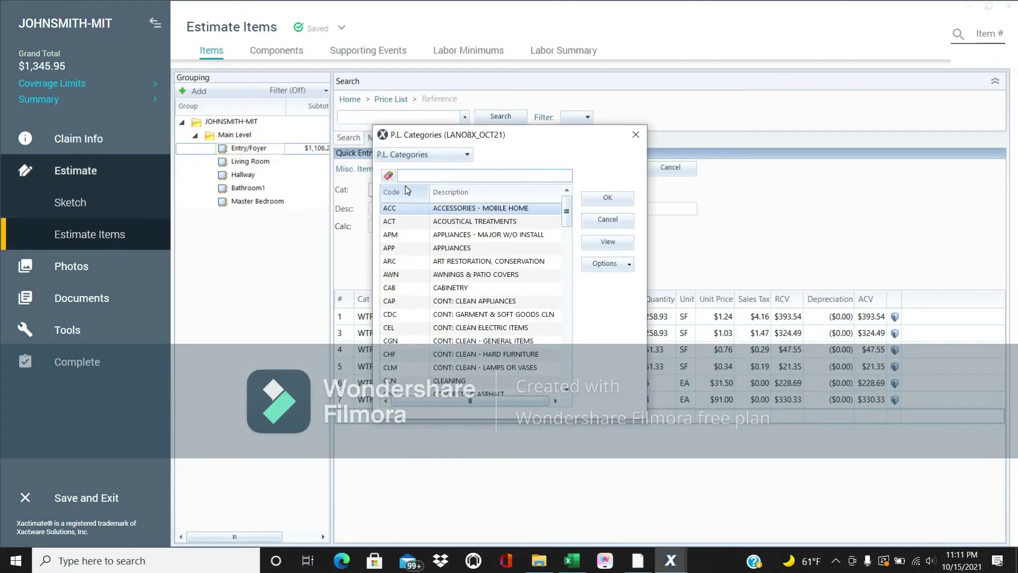
text(wtr)
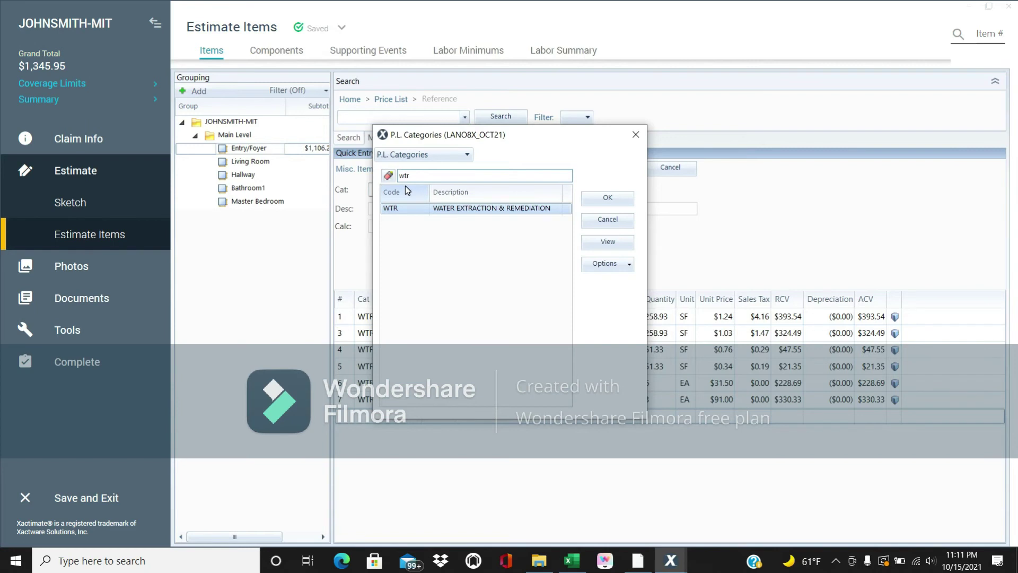
click(594, 201)
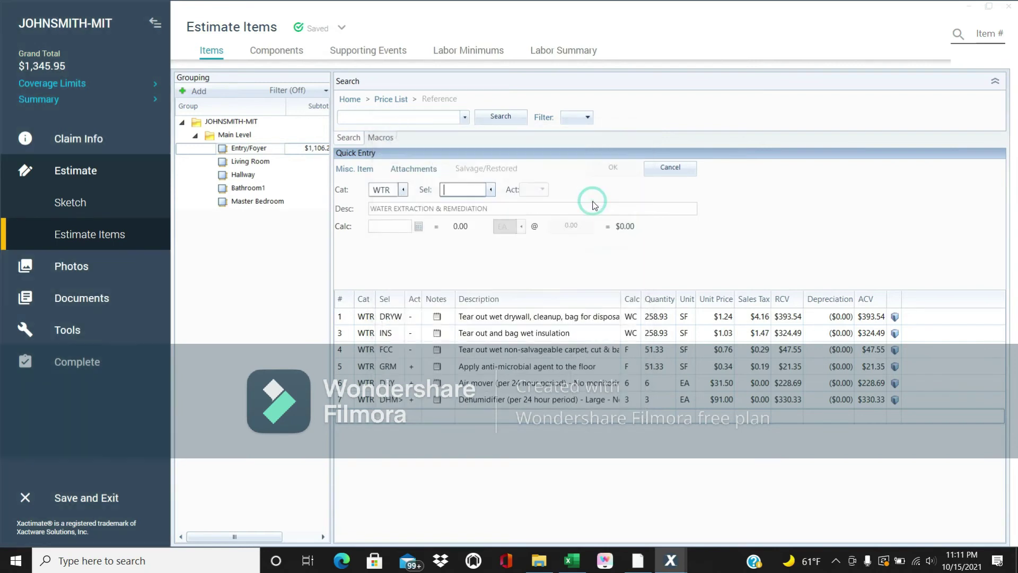
click(491, 190)
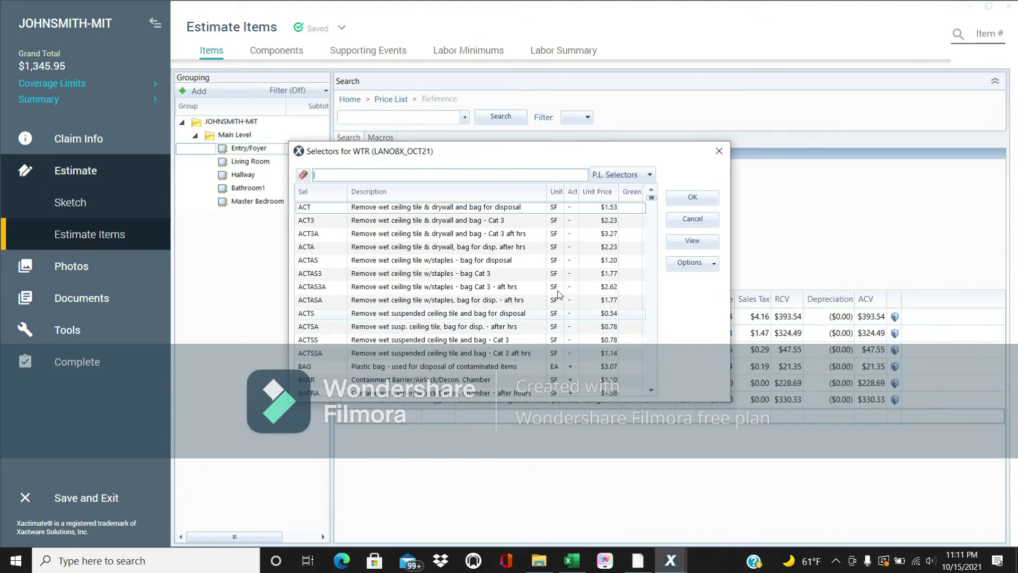
click(488, 175)
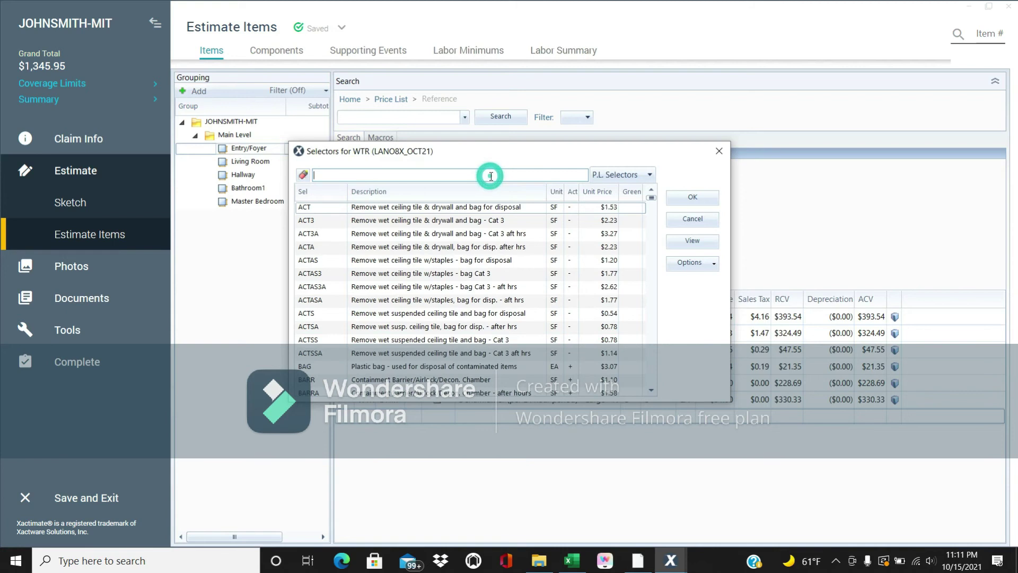
text(setup)
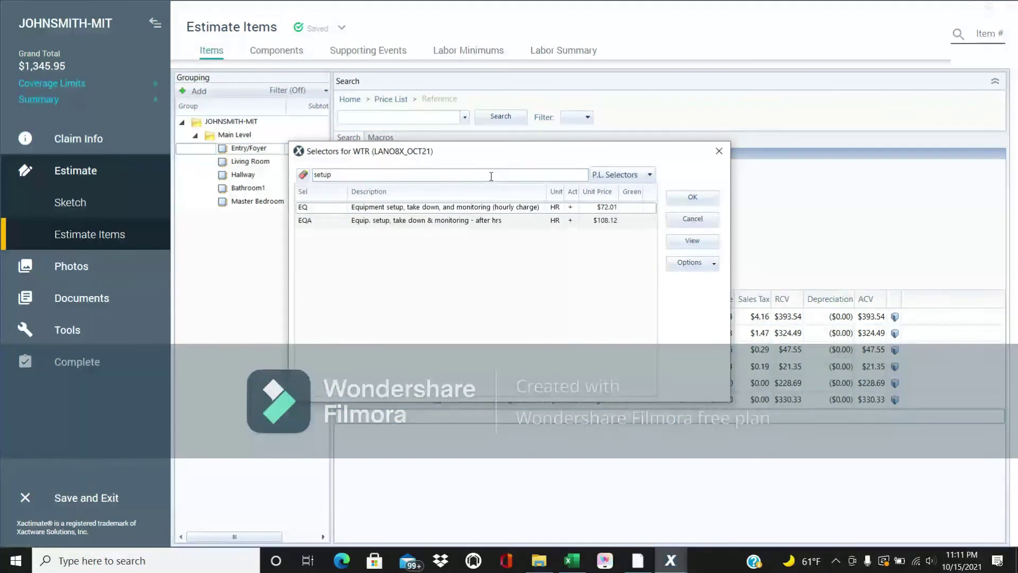
click(414, 208)
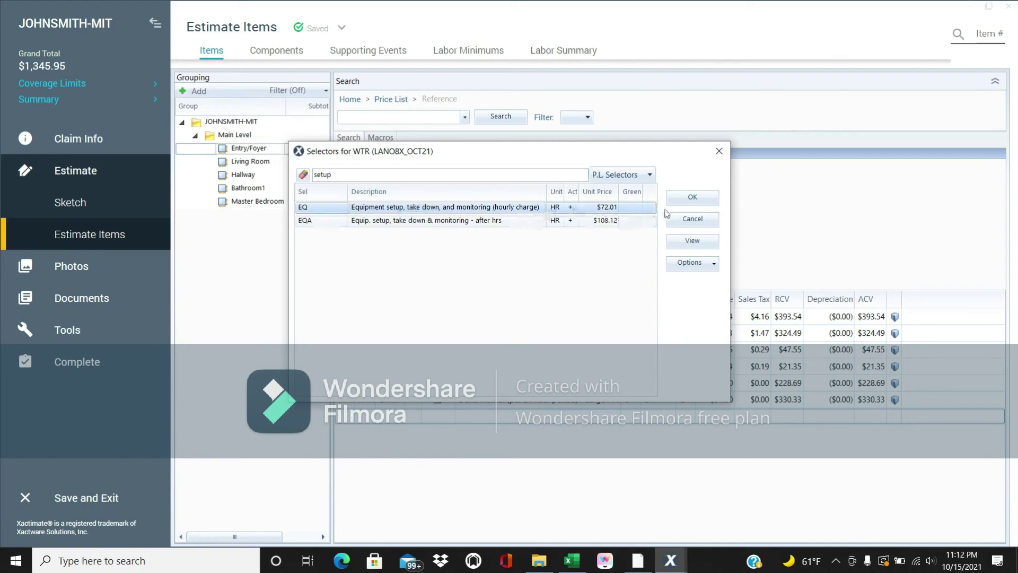
click(692, 196)
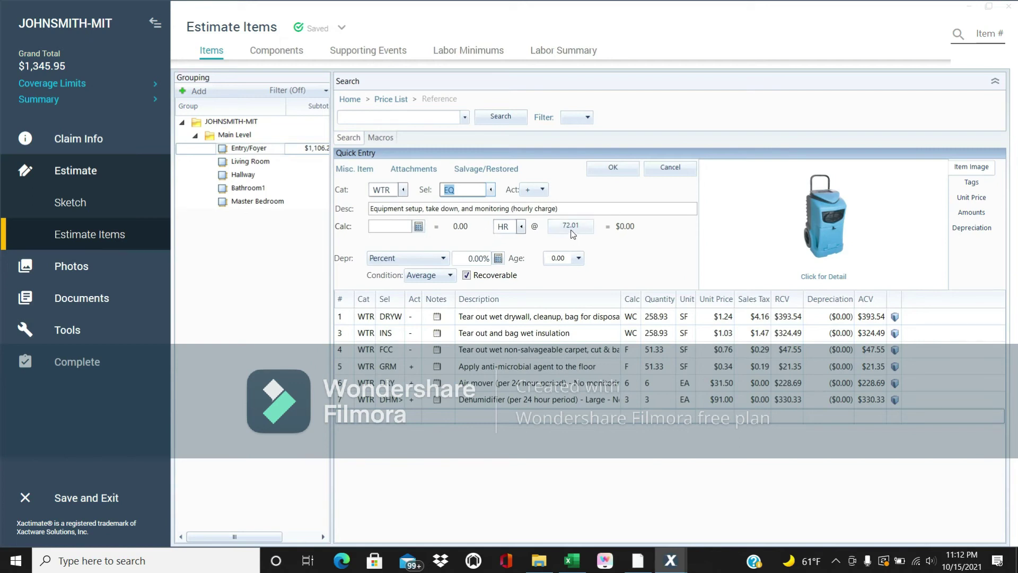
Step: Set the equipment setup and monitoring quantity to 3 hours and add the item to the Entry/Foyer estimate
click(376, 227)
text(3)
click(614, 168)
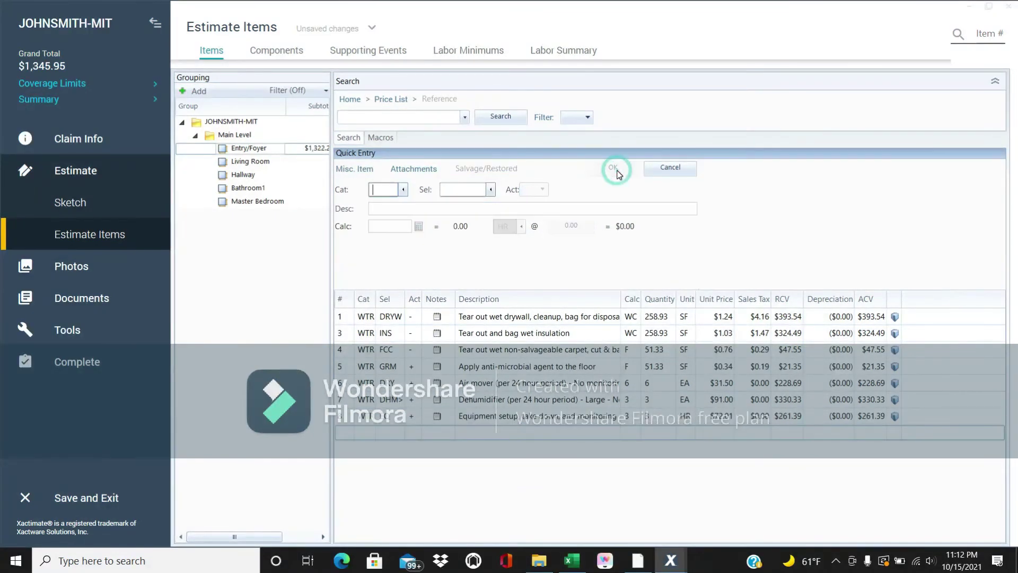
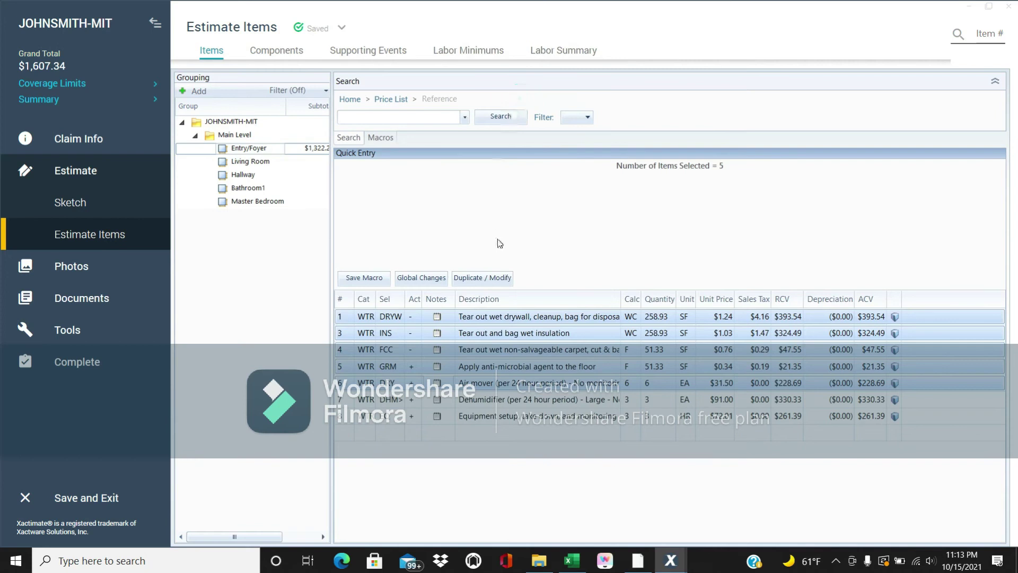
Step: Paste the five copied Entry/Foyer items, from wet drywall tear-out through air mover, into the Living Room and the Hallway
click(237, 166)
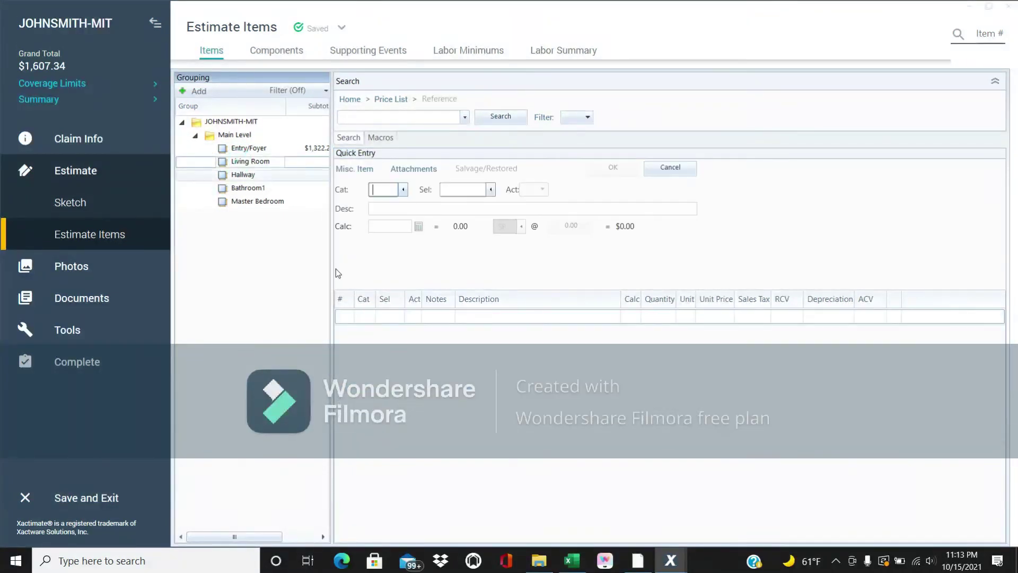
right_click(454, 353)
click(499, 140)
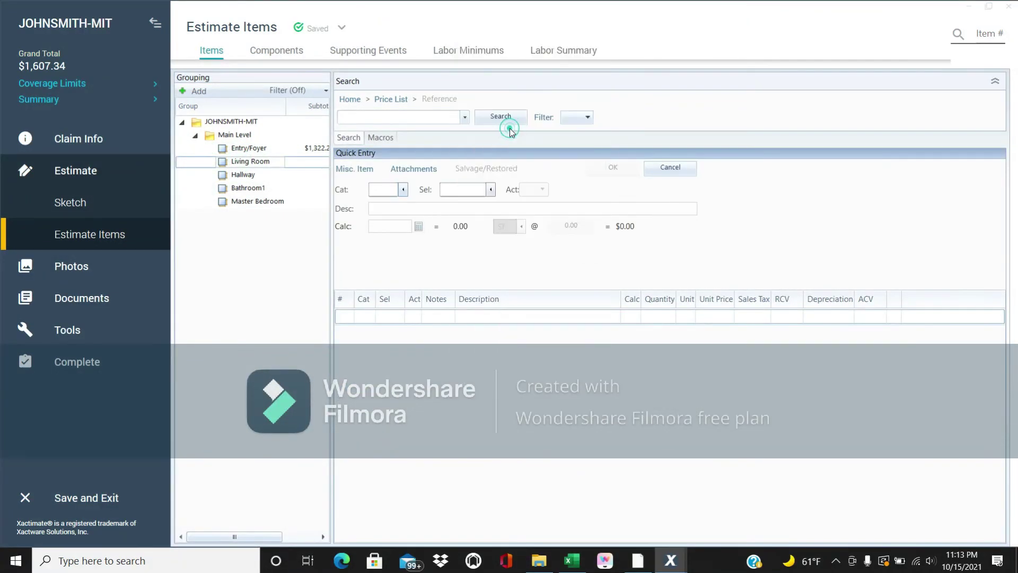
click(237, 176)
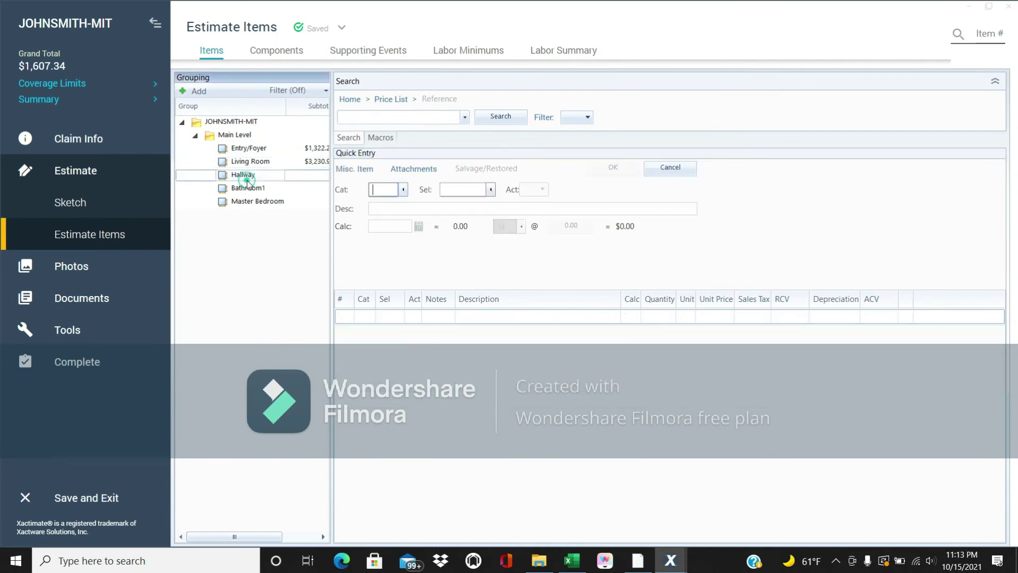
right_click(452, 358)
click(499, 141)
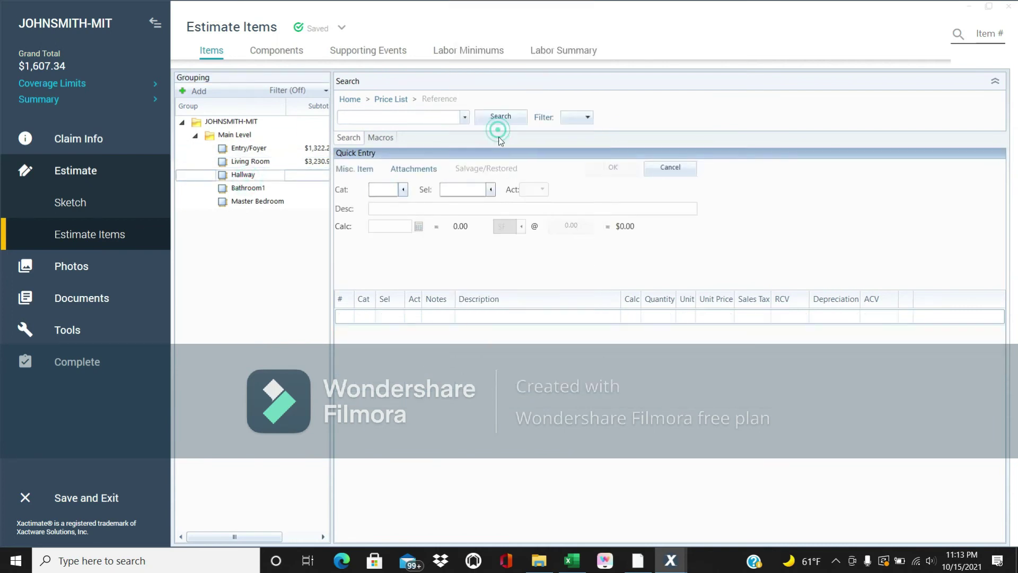
Step: Paste the same five copied line items into Bathroom1 and the Master Bedroom
click(243, 191)
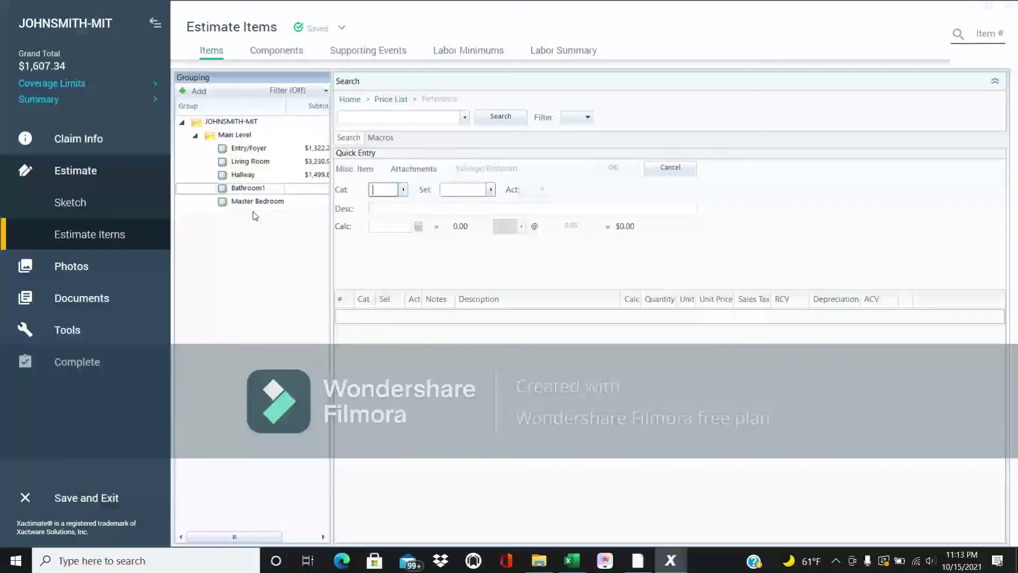
right_click(445, 367)
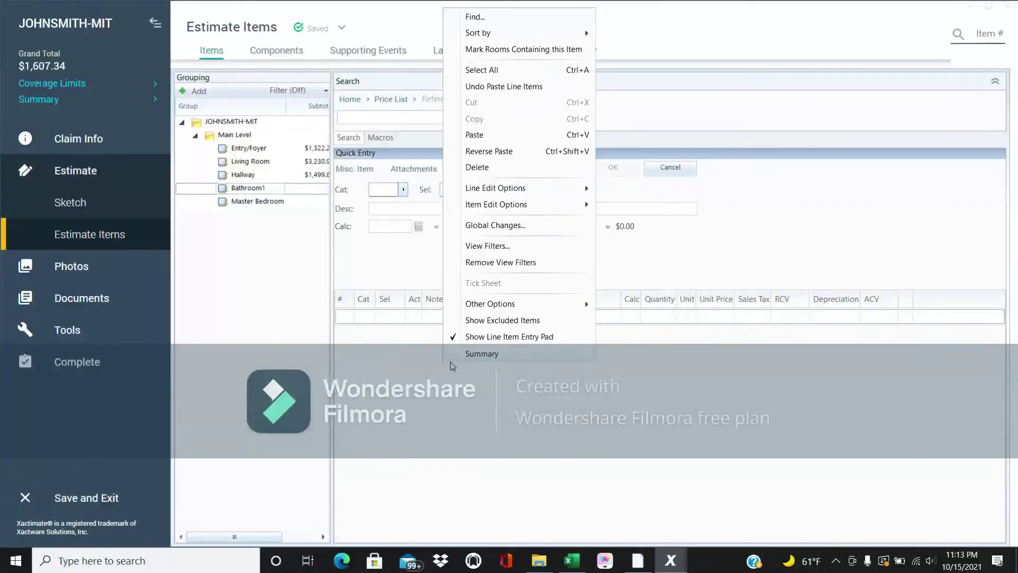
click(477, 135)
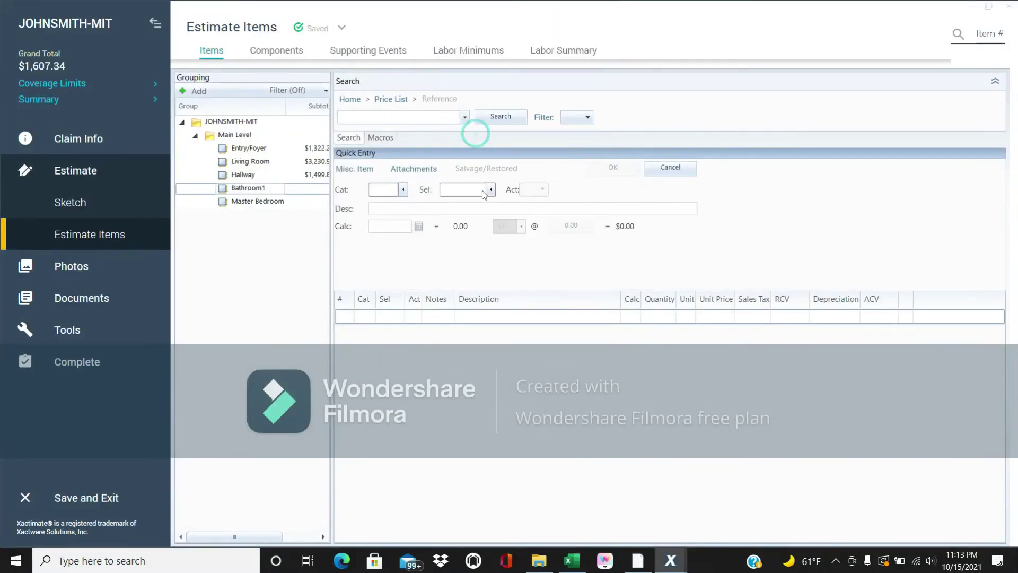
click(260, 202)
right_click(461, 359)
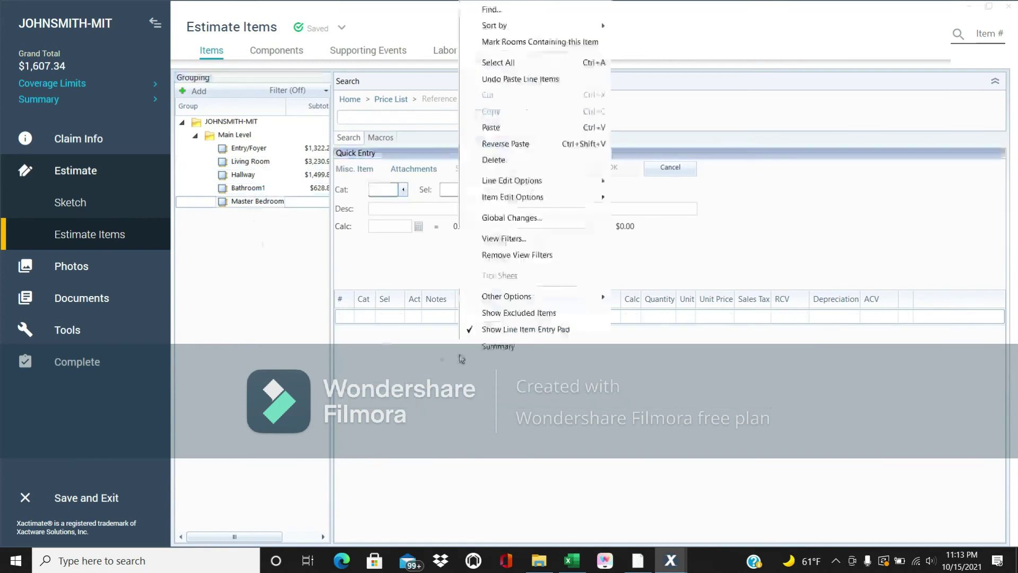
click(497, 130)
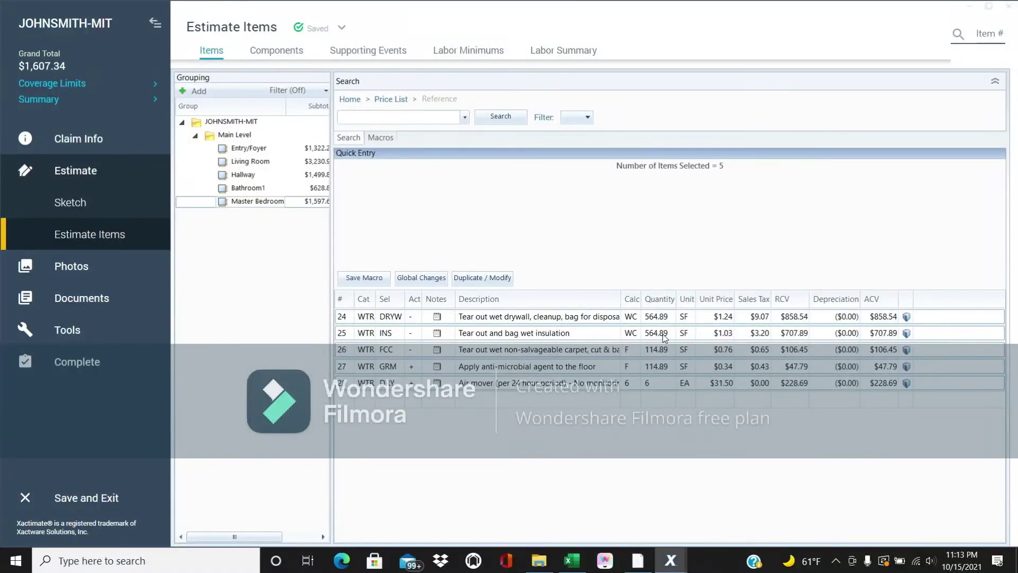
Step: Review the line items and quantities of Bathroom1, the Hallway, the Living Room and the Entry/Foyer
click(261, 189)
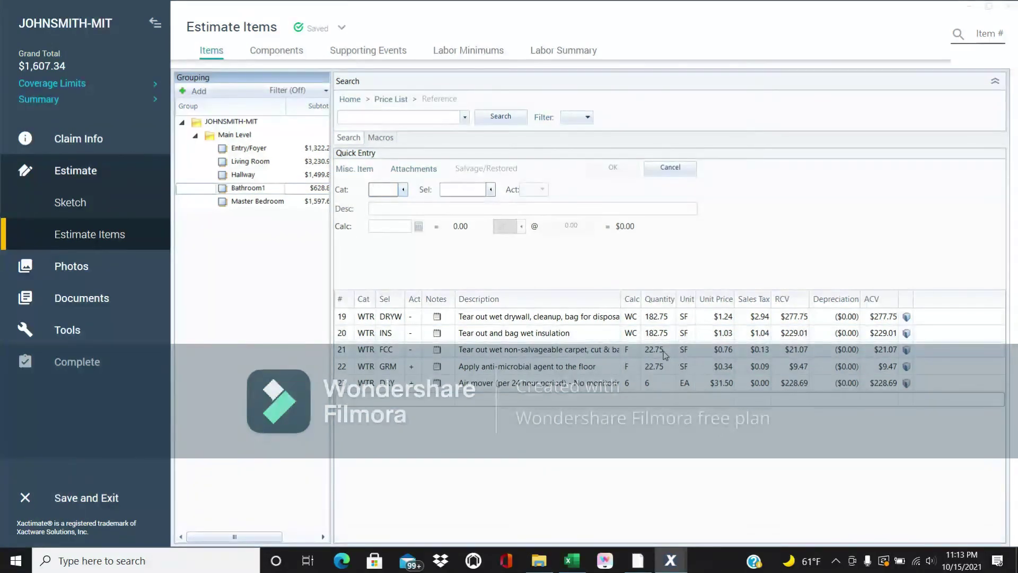
click(257, 175)
click(260, 163)
click(264, 148)
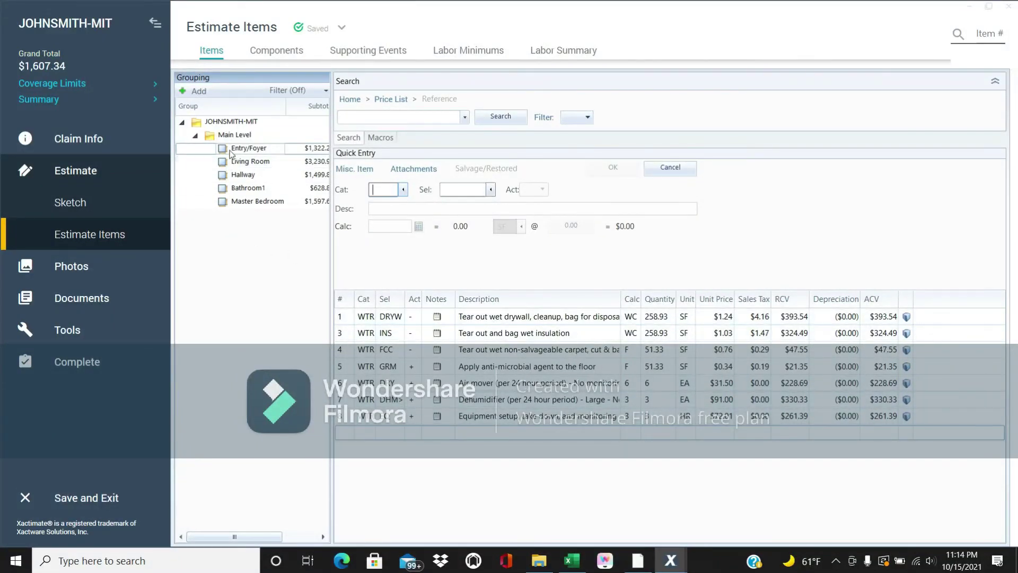
Step: Start a new line item for the Main Level group using the DMO general demolition category
click(235, 136)
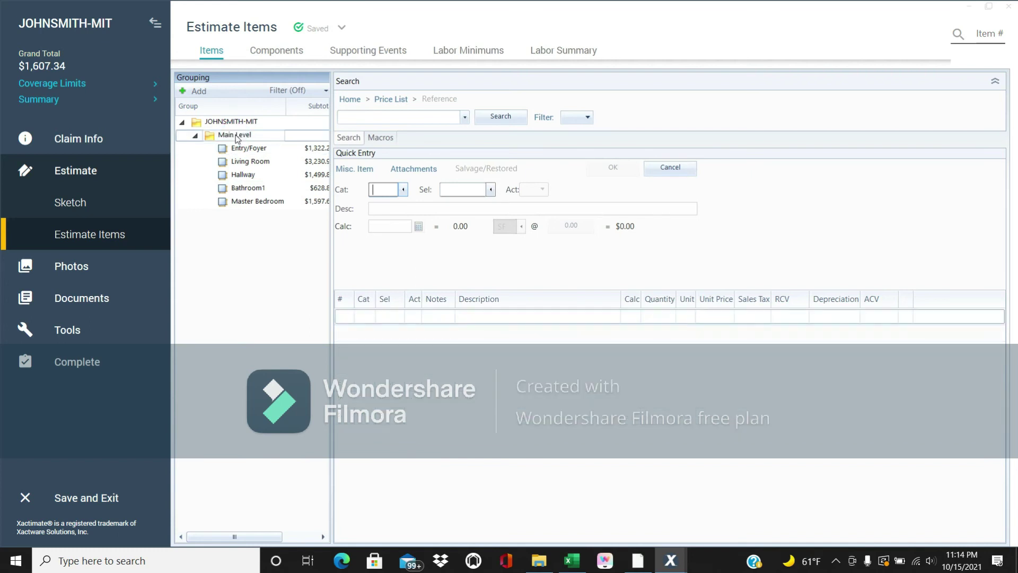
click(404, 191)
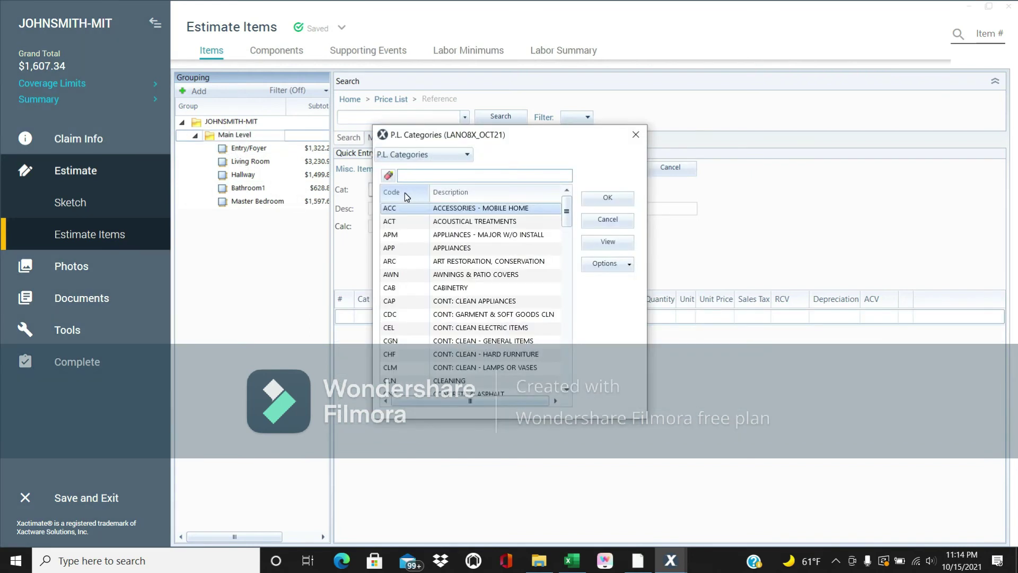
text(gen)
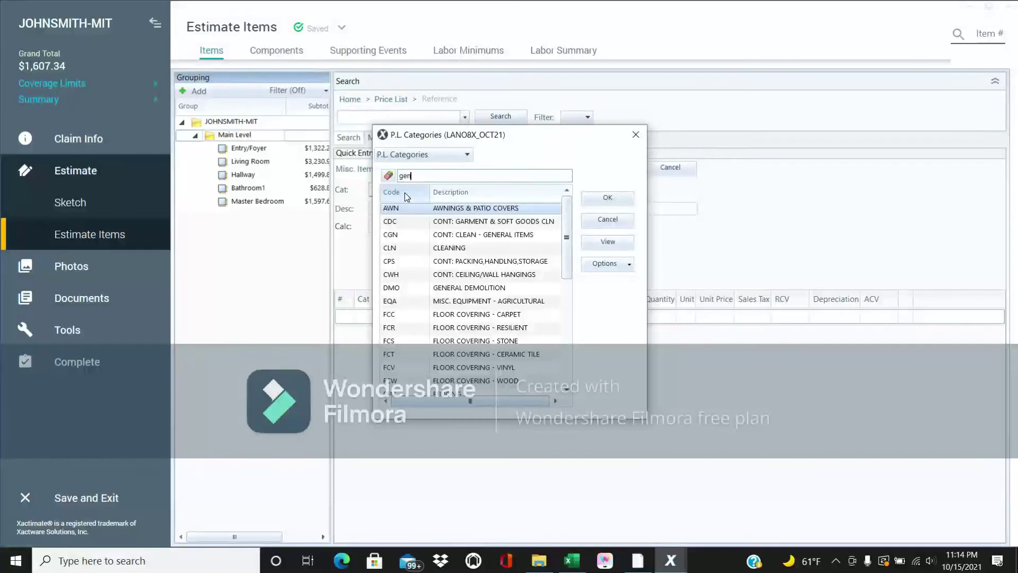
key(Down)
key(Return)
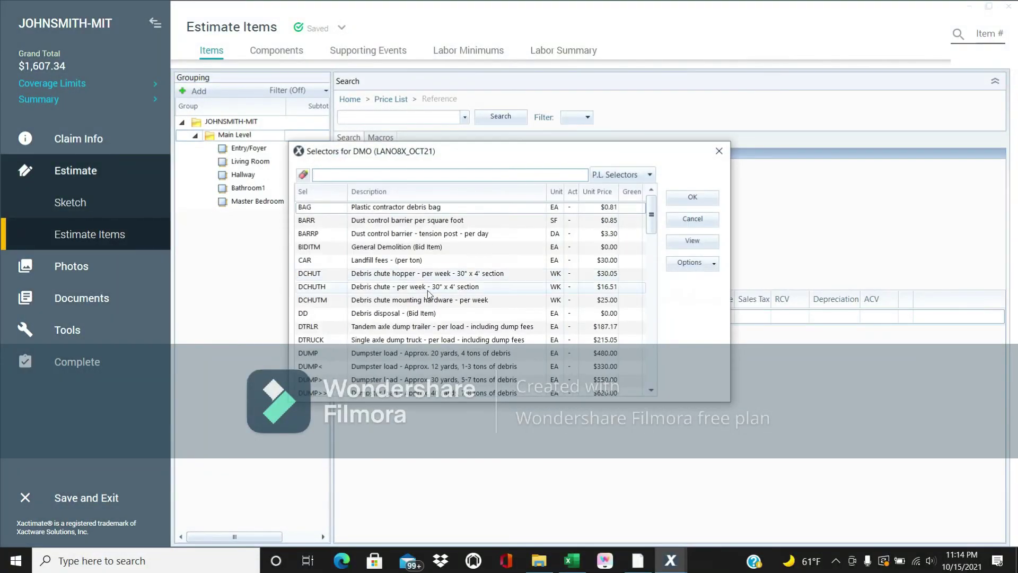
Step: Load the DUMP> item, a dumpster load of approx. 30 yards and 5-7 tons of debris
scroll(455, 313, down, 1)
scroll(456, 316, down, 1)
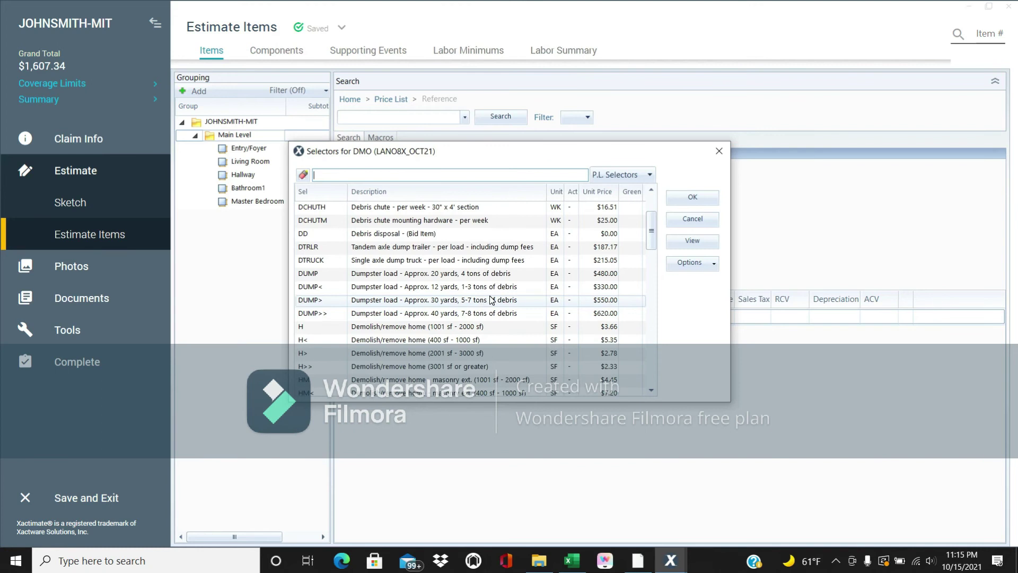
click(407, 301)
click(407, 303)
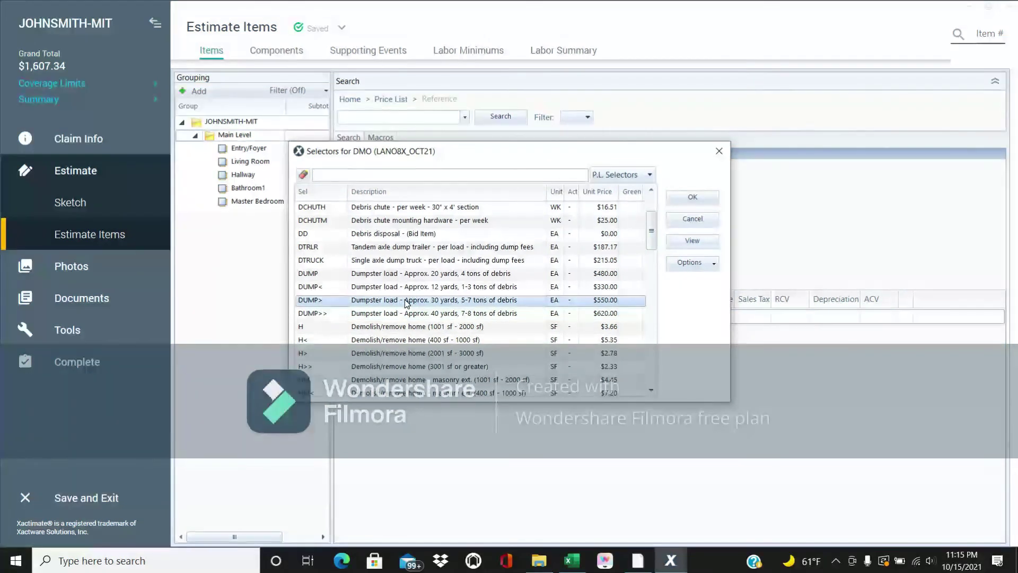
click(692, 198)
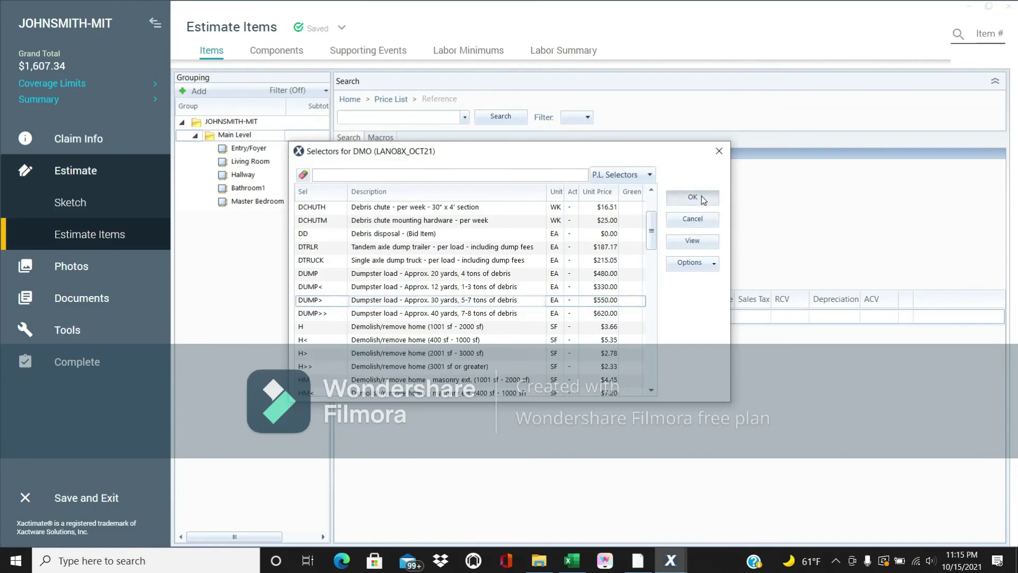
Step: Read the item definition of the 30-yard dumpster load and add the item to the Main Level with a quantity of 1
click(827, 276)
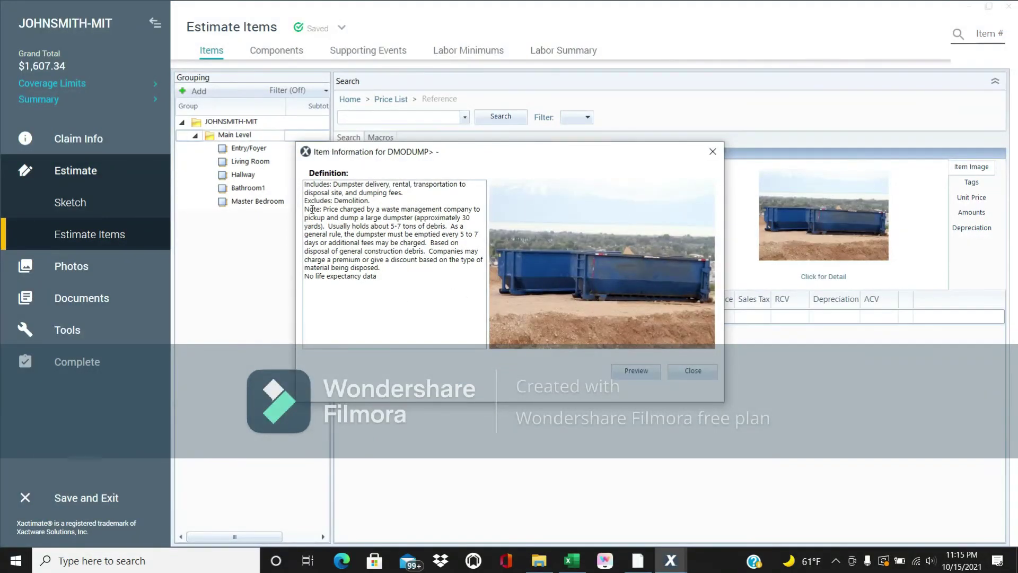
drag(322, 209, 430, 219)
click(436, 252)
click(683, 373)
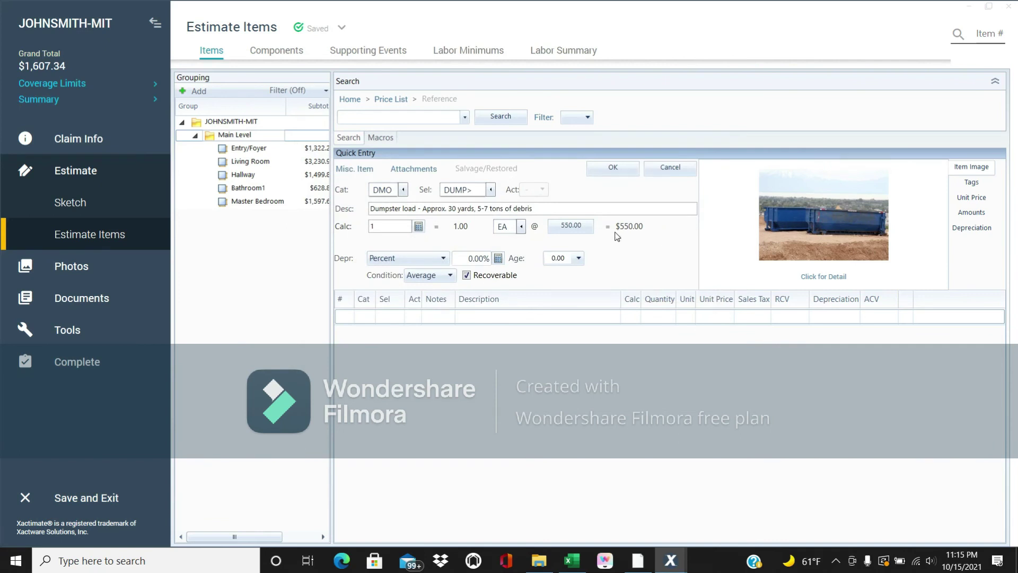
click(613, 168)
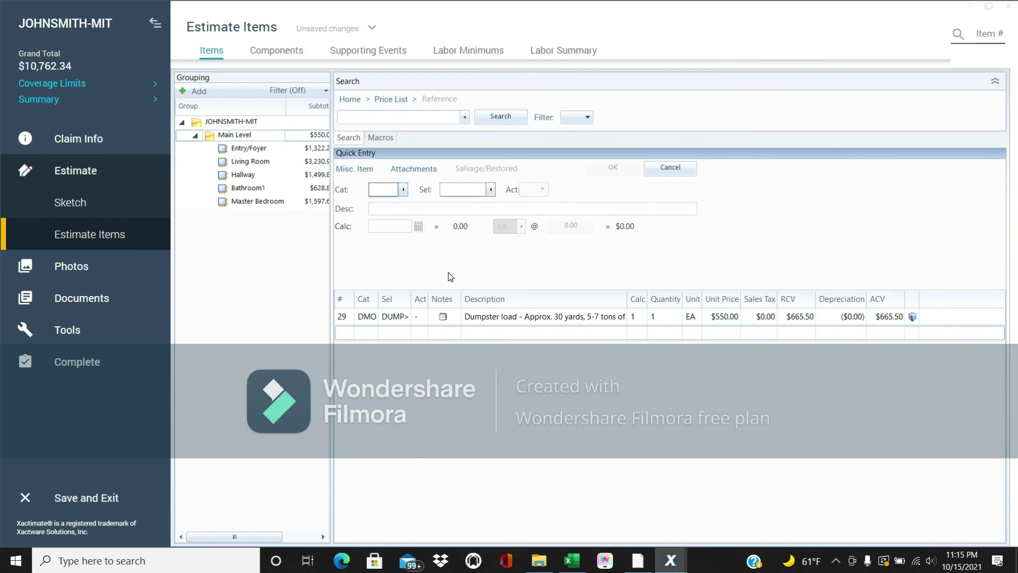
Step: Add the CPS item STOPC, a 20' long job-site cargo/storage container per month, to the Main Level with a quantity of 1
click(405, 192)
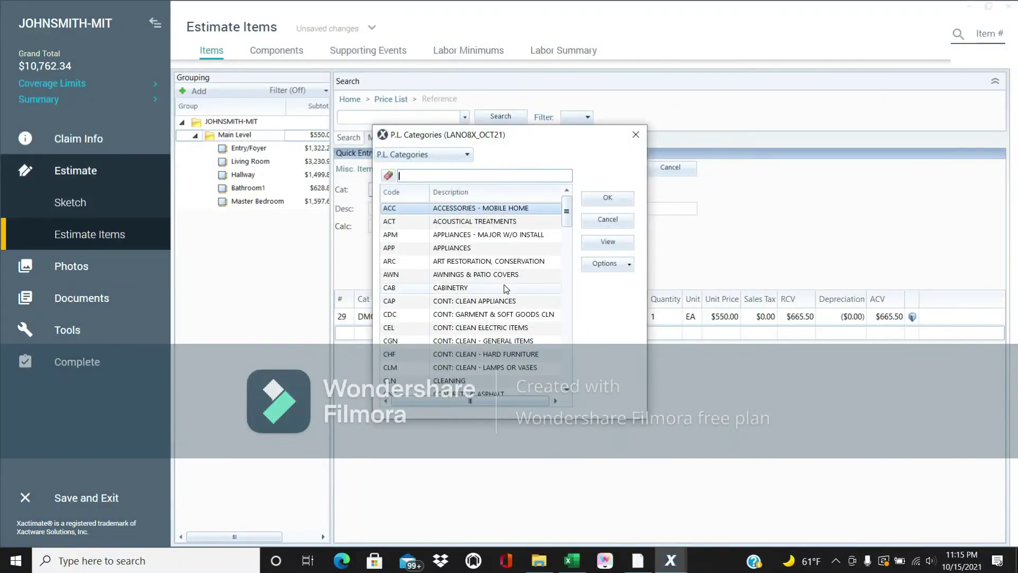
text(cont)
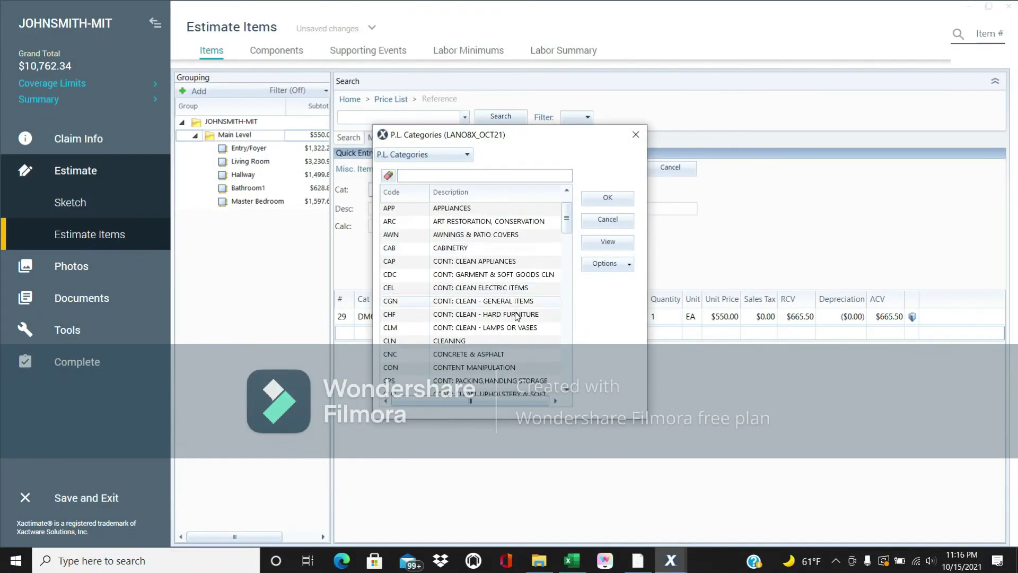
click(488, 300)
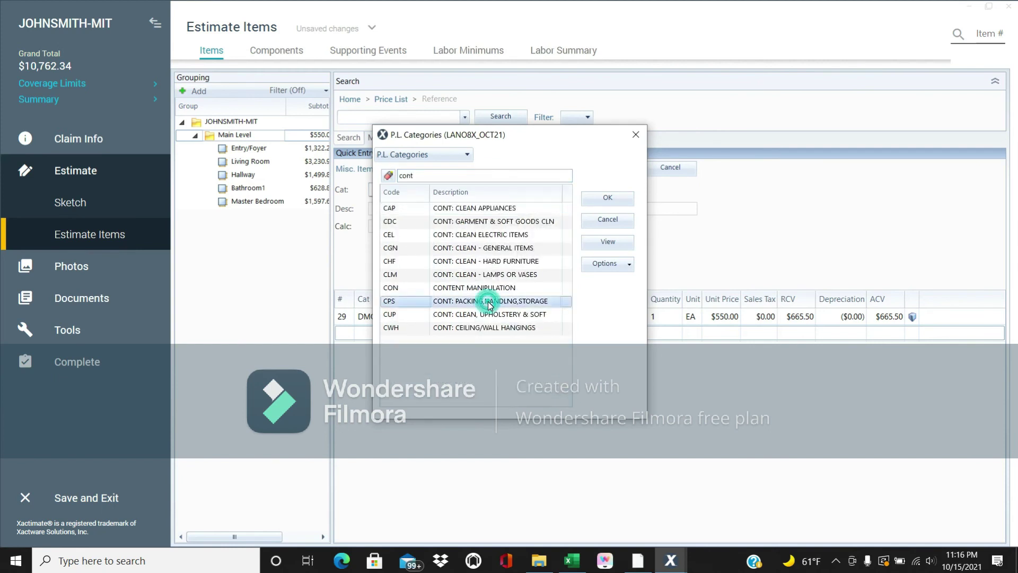
click(616, 204)
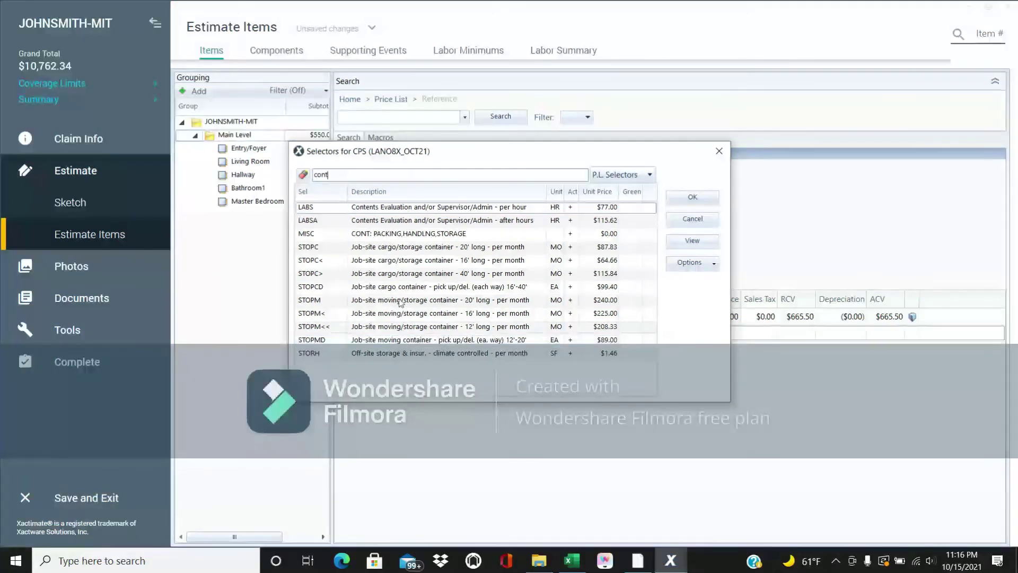
click(433, 249)
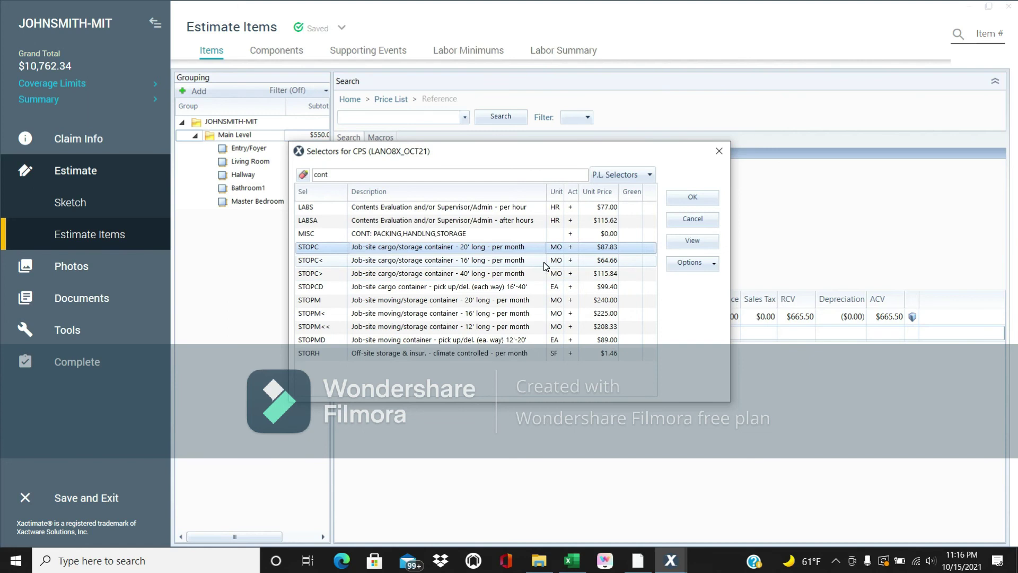
click(692, 198)
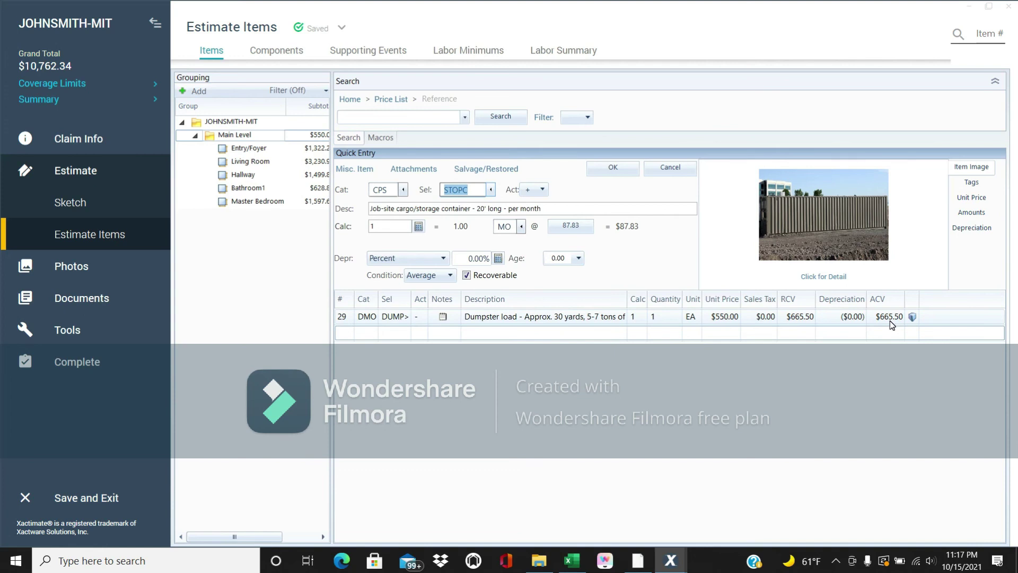
click(611, 169)
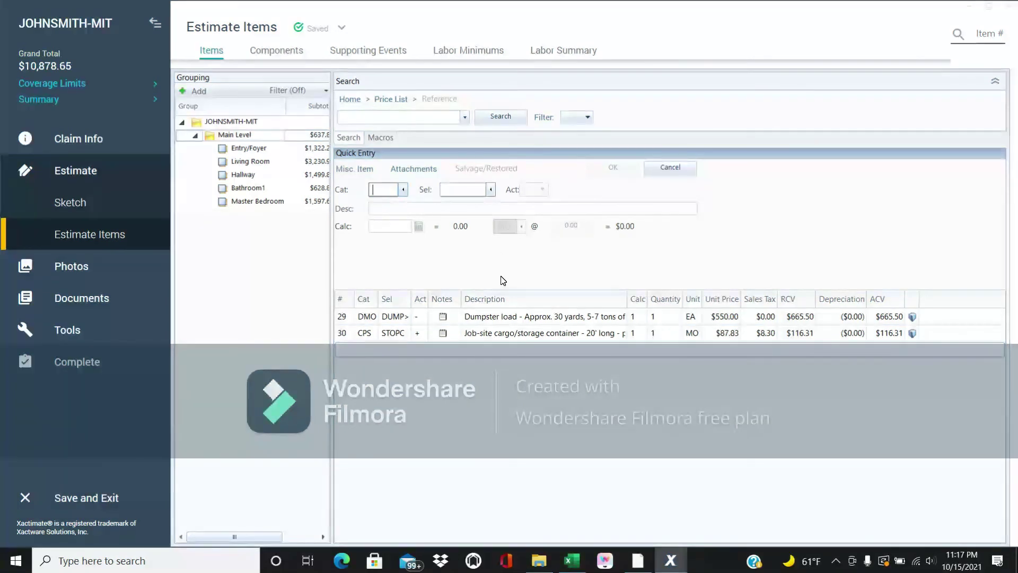
Step: Delete the FCC wet non-salvageable carpet tear-out line item from Bathroom1
click(266, 192)
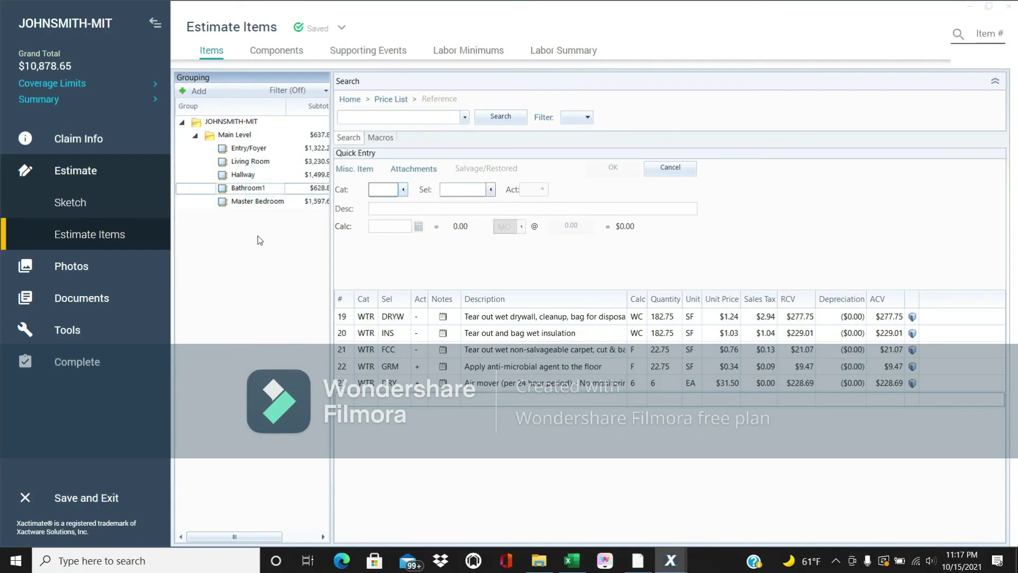
right_click(524, 351)
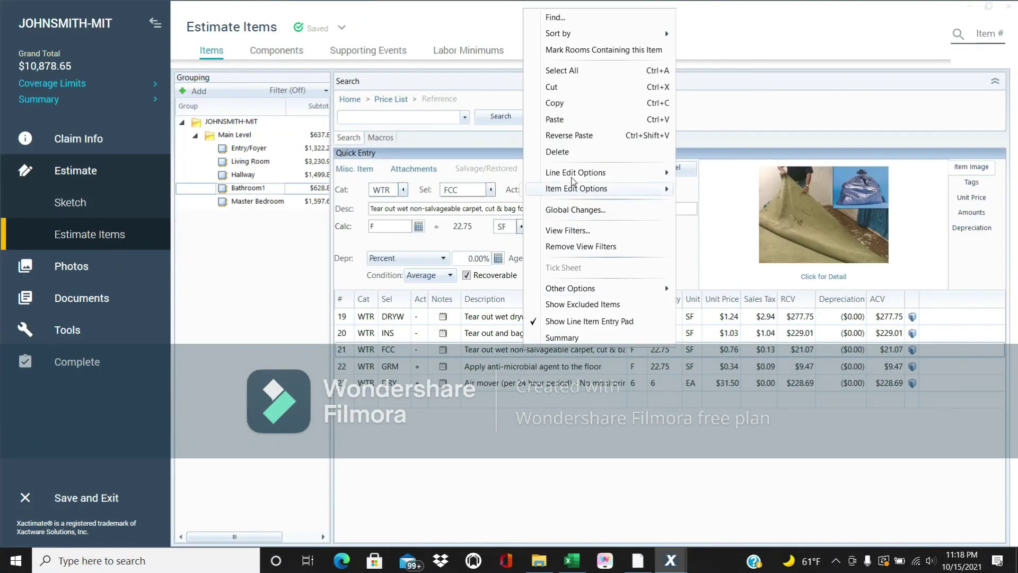
click(575, 152)
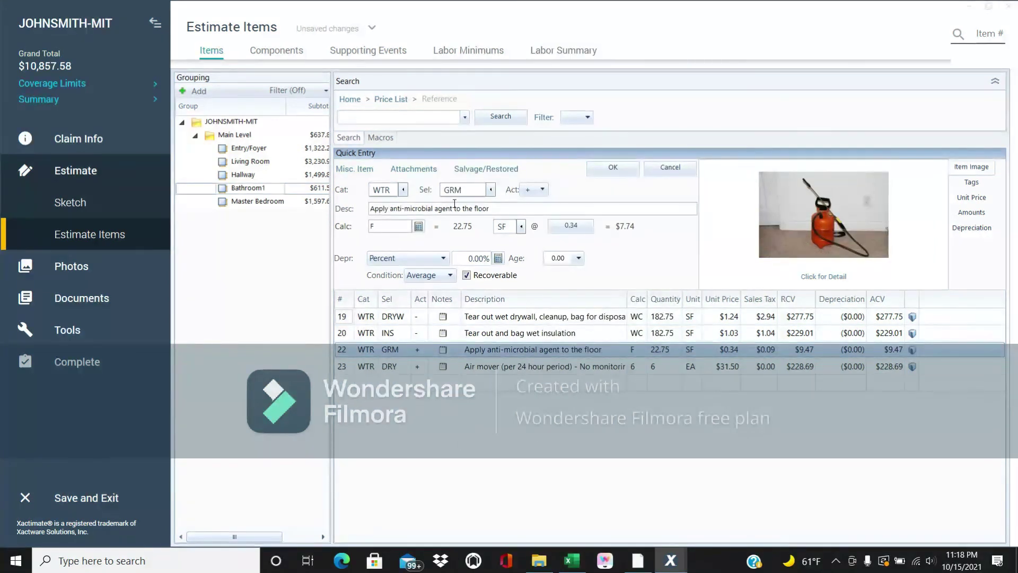
Step: Replace Bathroom1's anti-microbial line item with FCTA, tear out non-salvageable tile floor and bag for disposal after hours
click(491, 190)
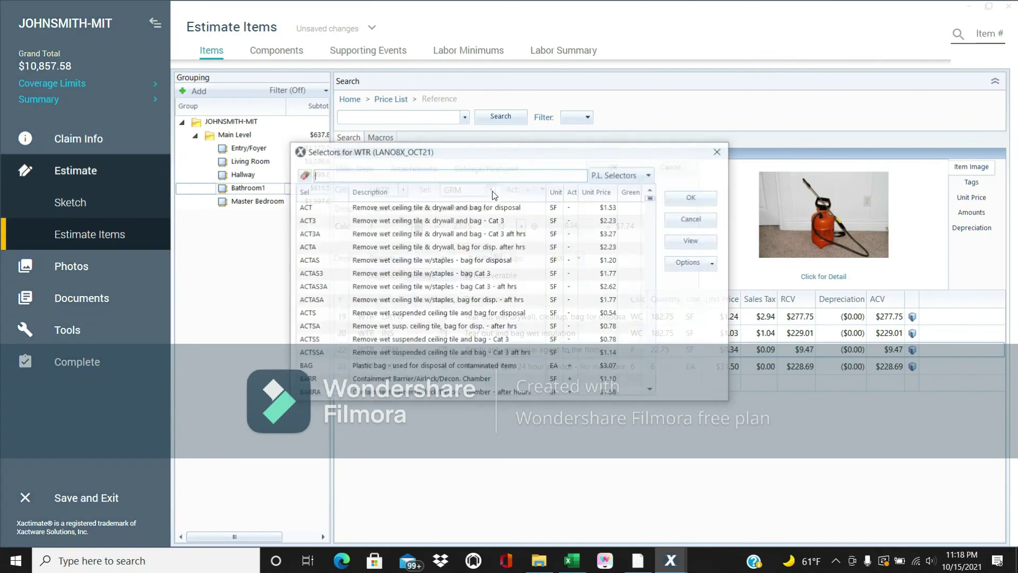
text(tile)
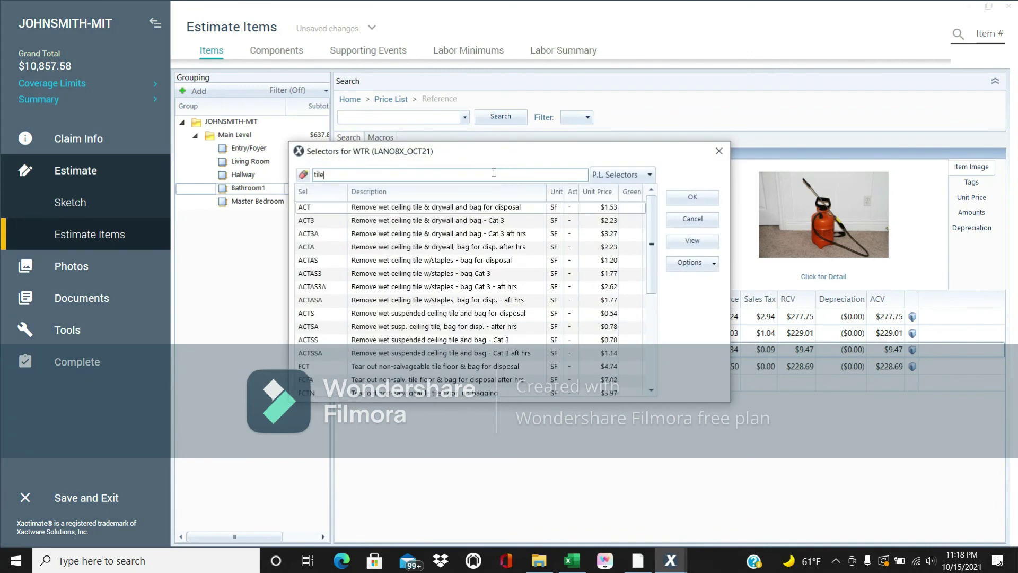
scroll(470, 287, down, 1)
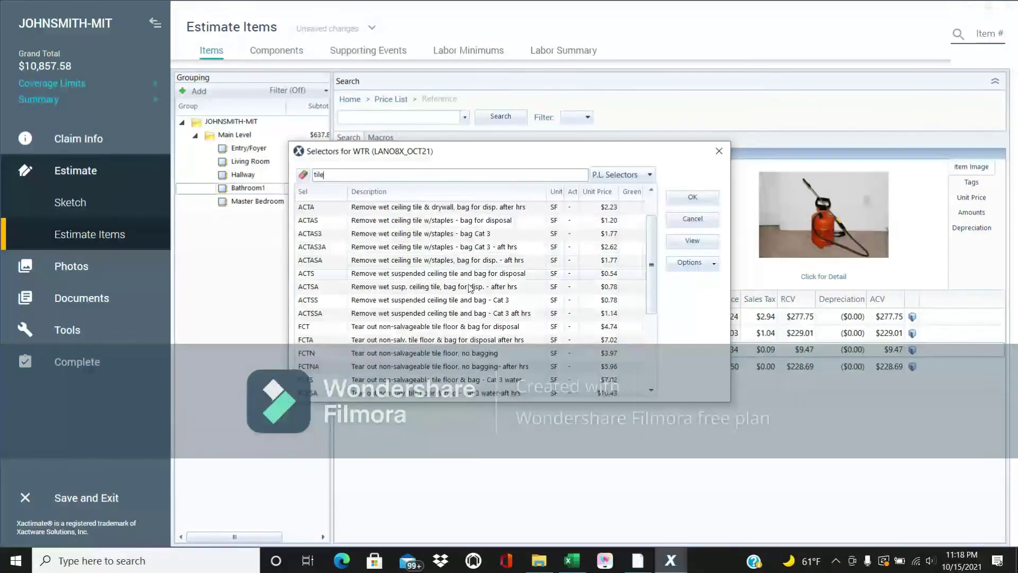
scroll(470, 287, down, 1)
scroll(468, 291, down, 1)
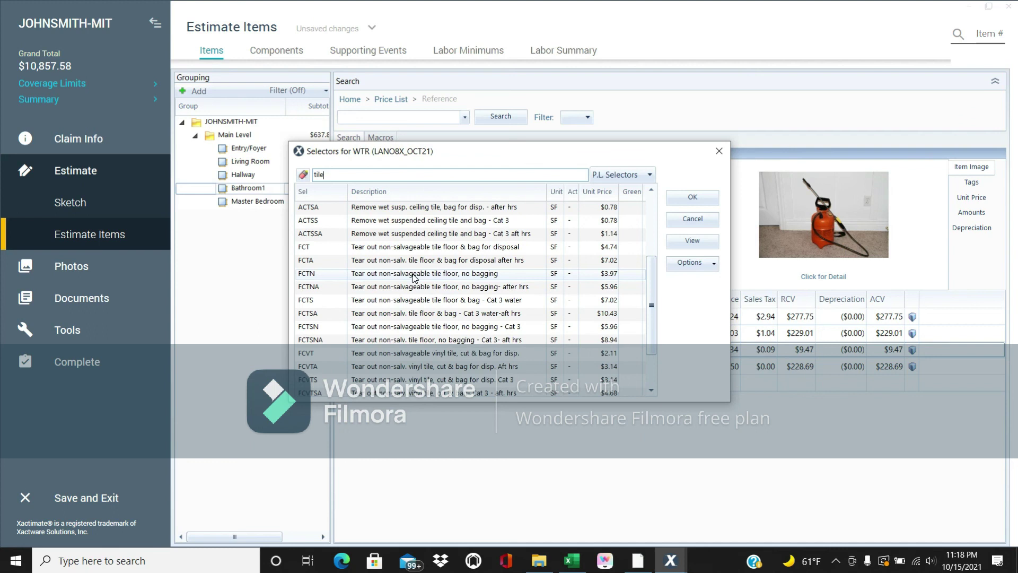
click(457, 265)
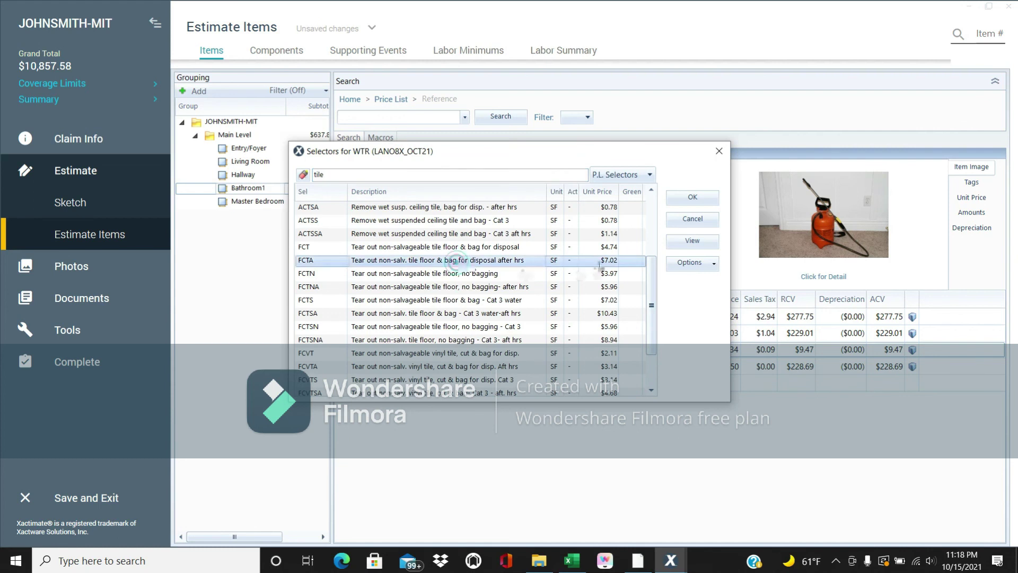
click(691, 200)
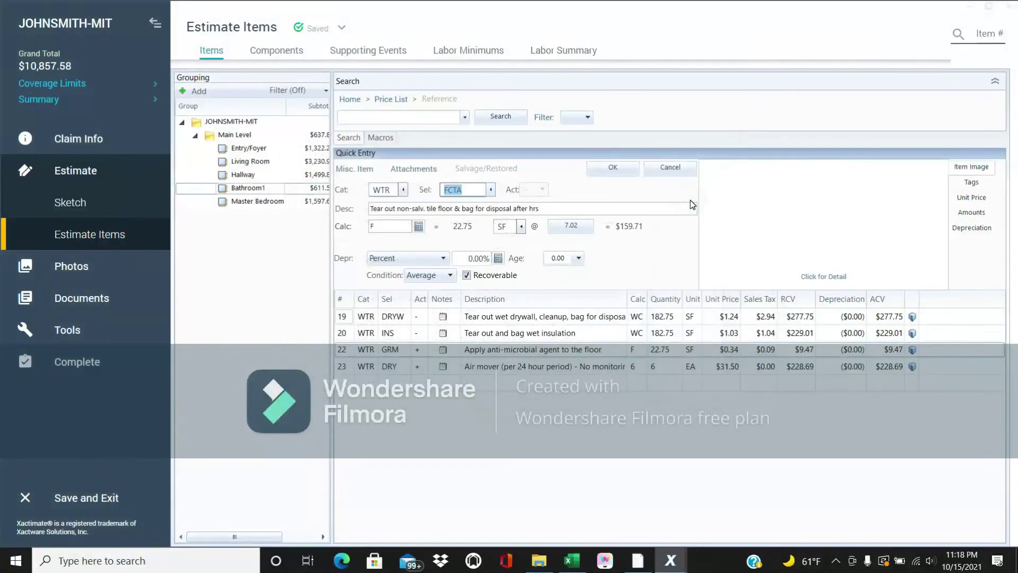
key(Return)
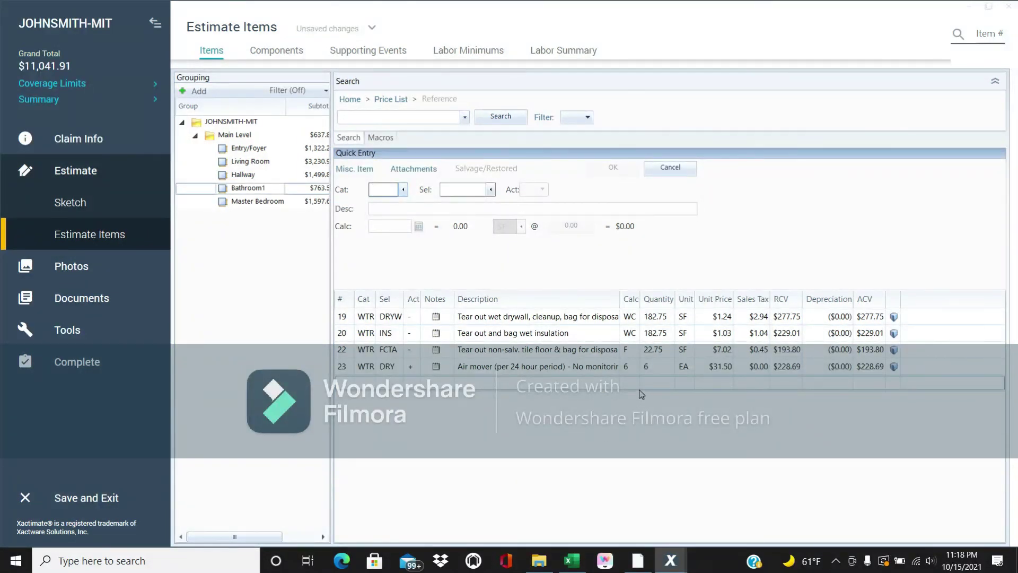
Step: Add the PLM plumbing item TLTRS, Toilet - Detach & reset, to Bathroom1 with a quantity of 1
click(403, 190)
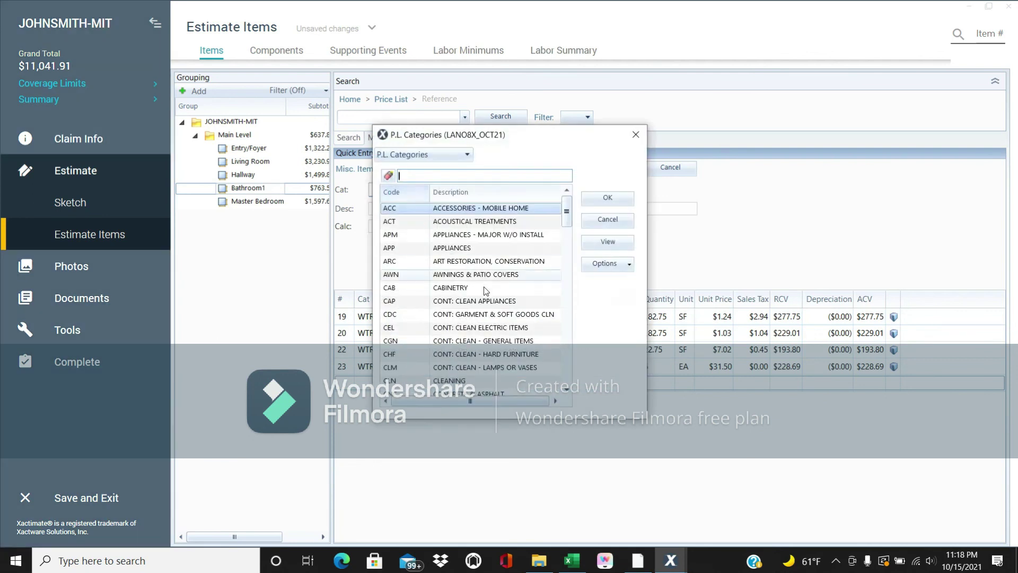
scroll(566, 212, down, 2)
drag(568, 219, 564, 313)
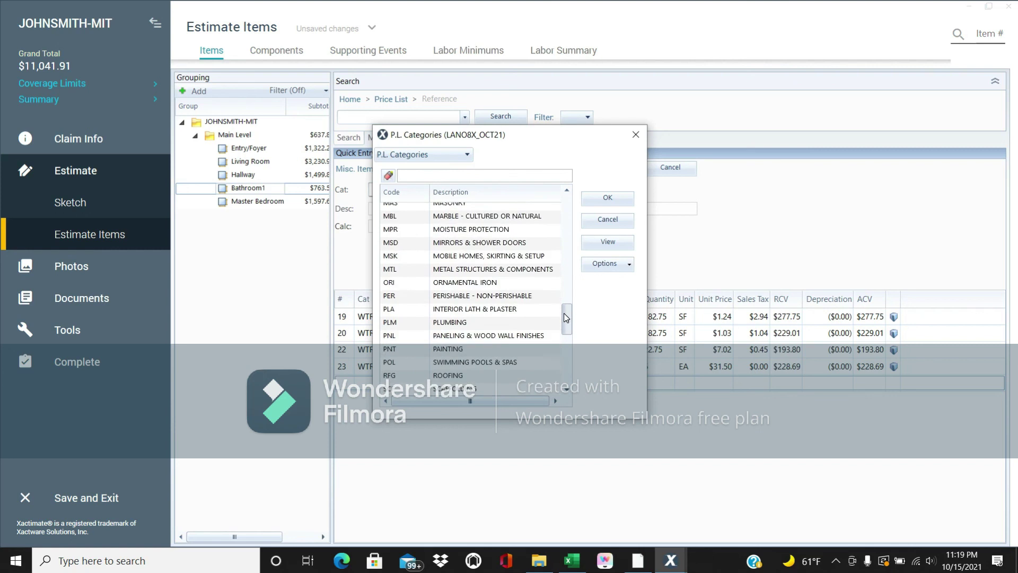
click(482, 322)
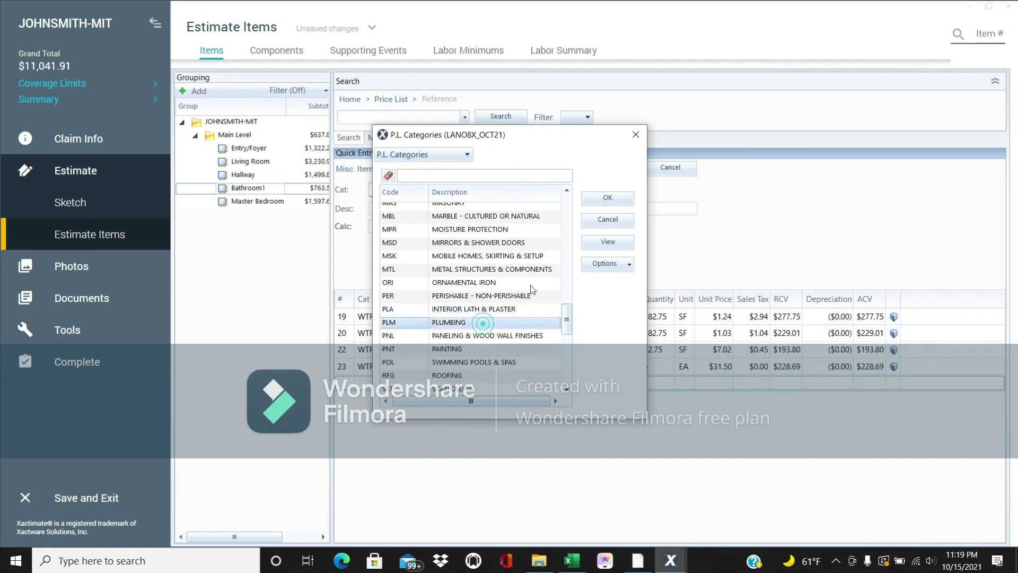
click(628, 200)
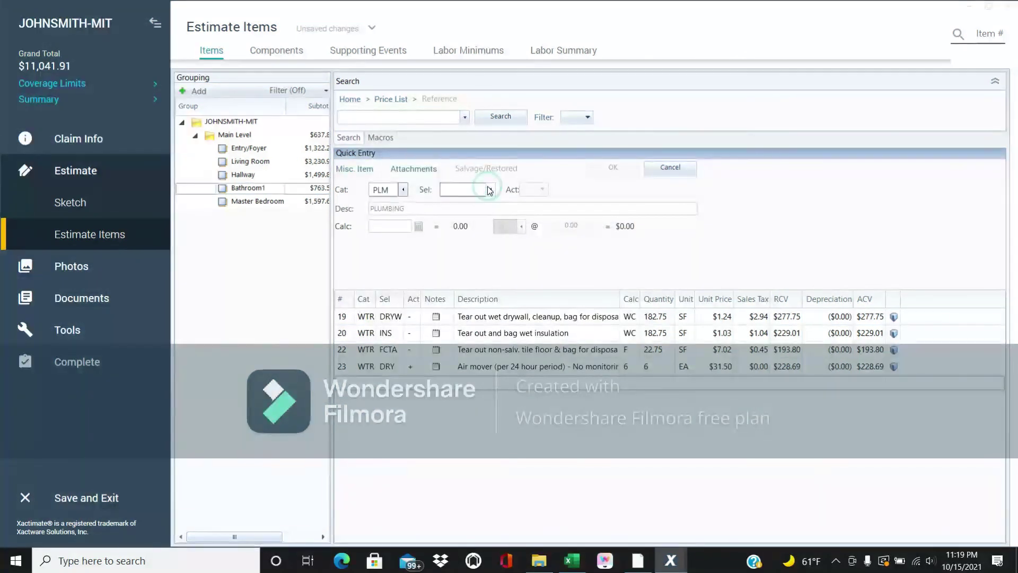
click(490, 190)
click(495, 171)
text(to)
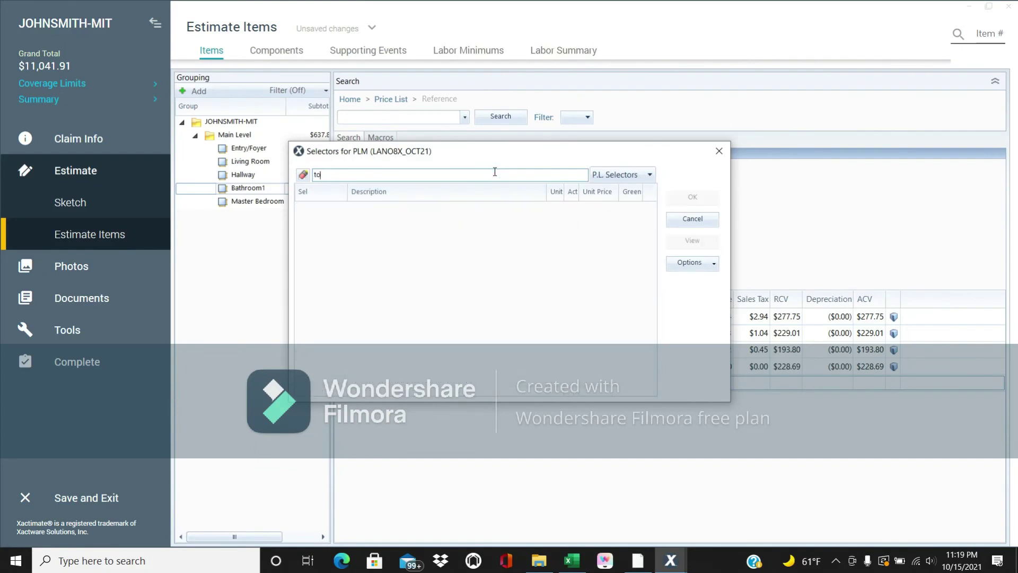
text(li)
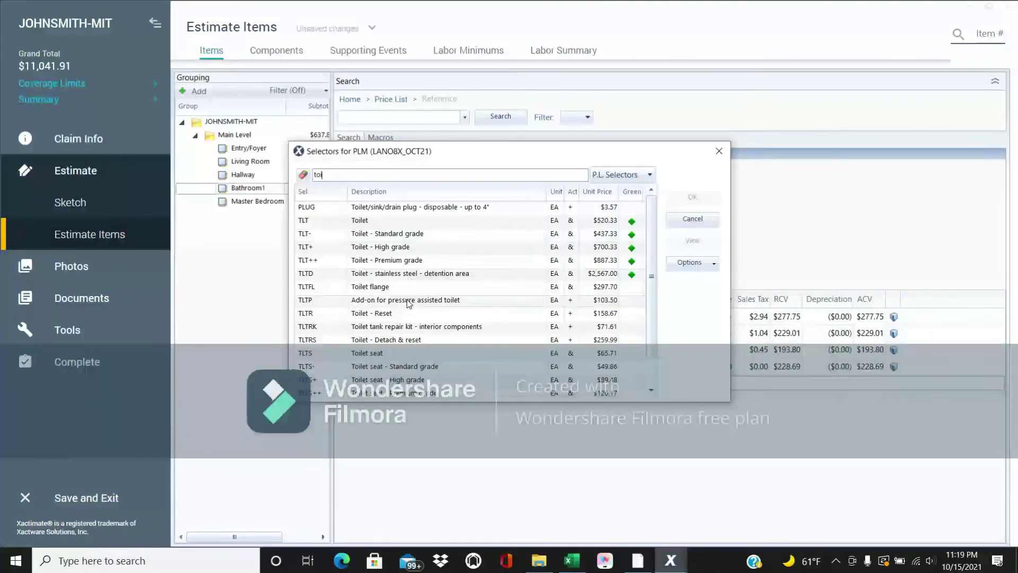
click(408, 341)
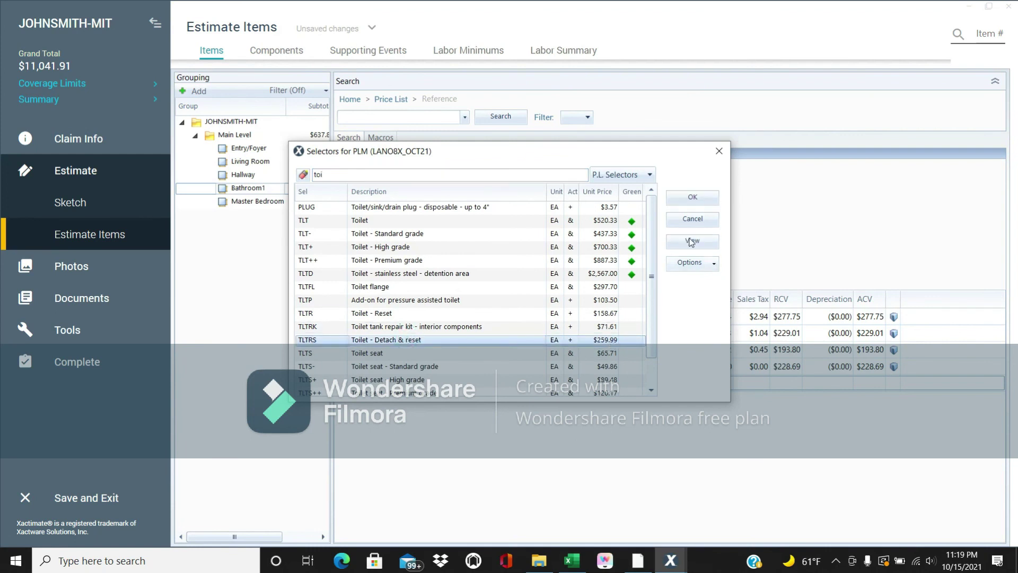
click(693, 201)
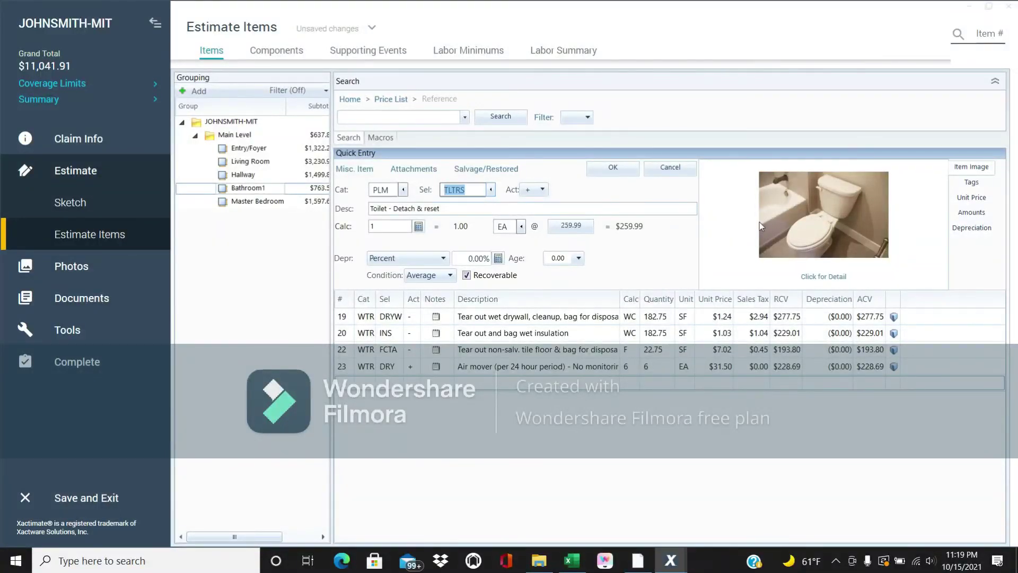
click(605, 175)
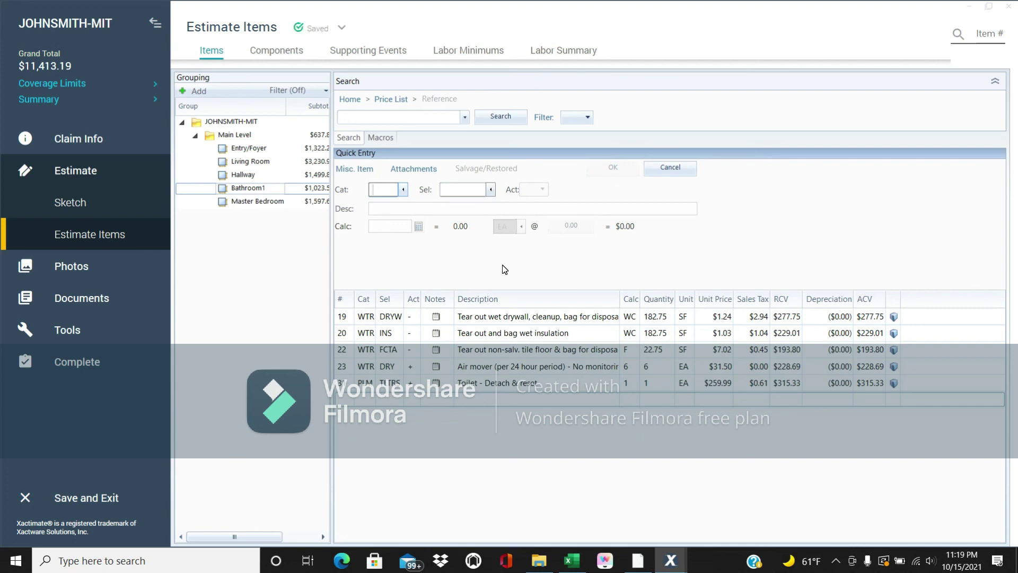
Step: Start a new Bathroom1 line item in the WTR water extraction and remediation category and search its items for "base"
click(402, 191)
text(wtr)
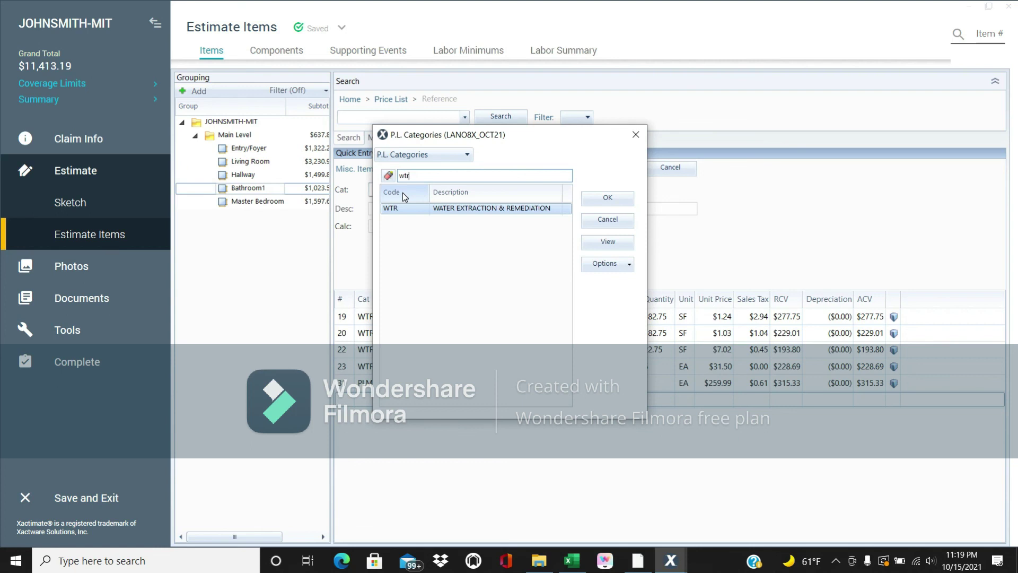
double_click(428, 208)
click(491, 189)
text(base)
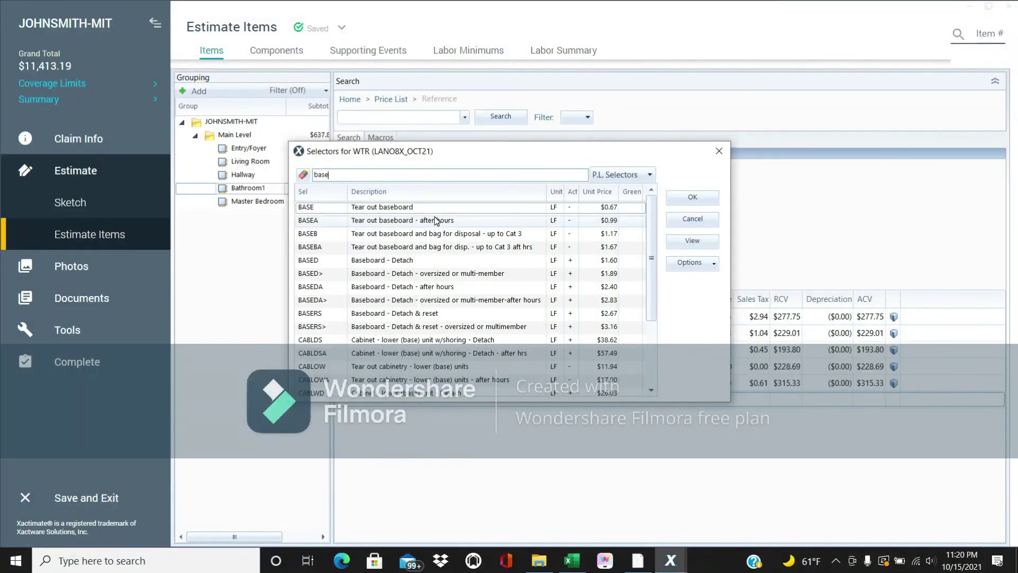
Step: Search the WTR items for "trim" instead and add TRI, Tear out trim, to Bathroom1 with the PF calculation, checking its item definition
key(BackSpace)
key(BackSpace)
key(BackSpace)
key(BackSpace)
text(trim)
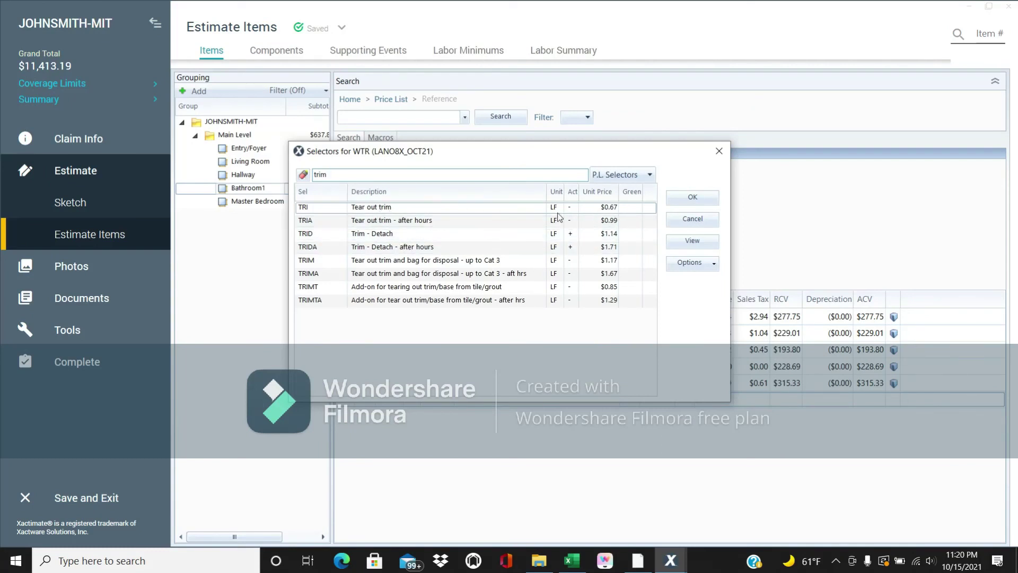
click(479, 207)
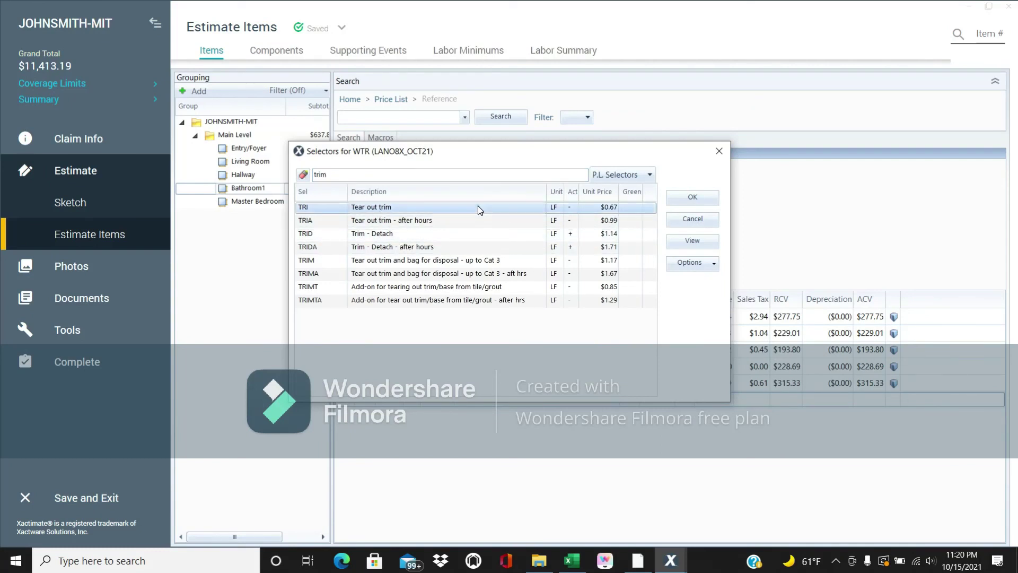
click(692, 198)
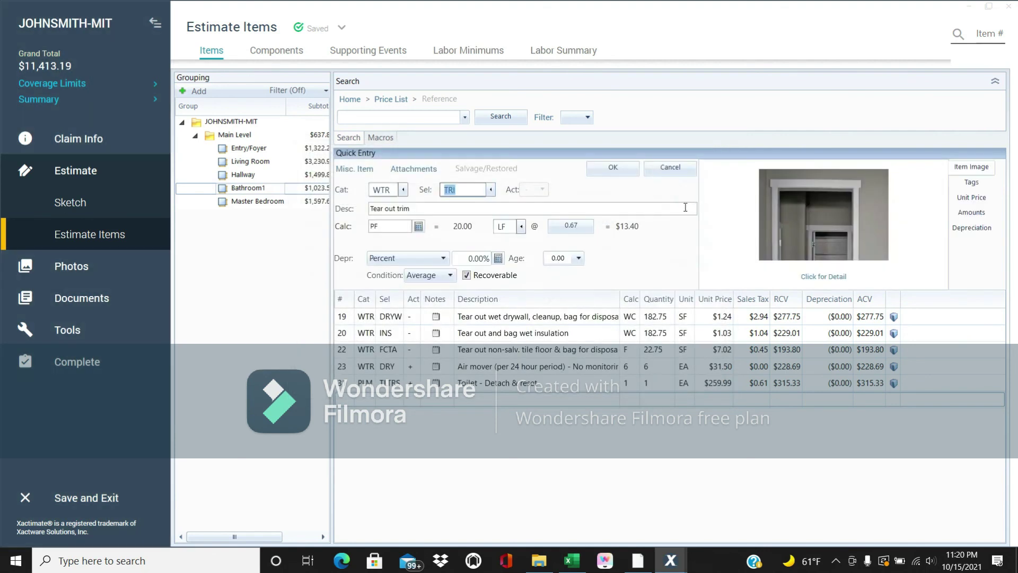
click(817, 275)
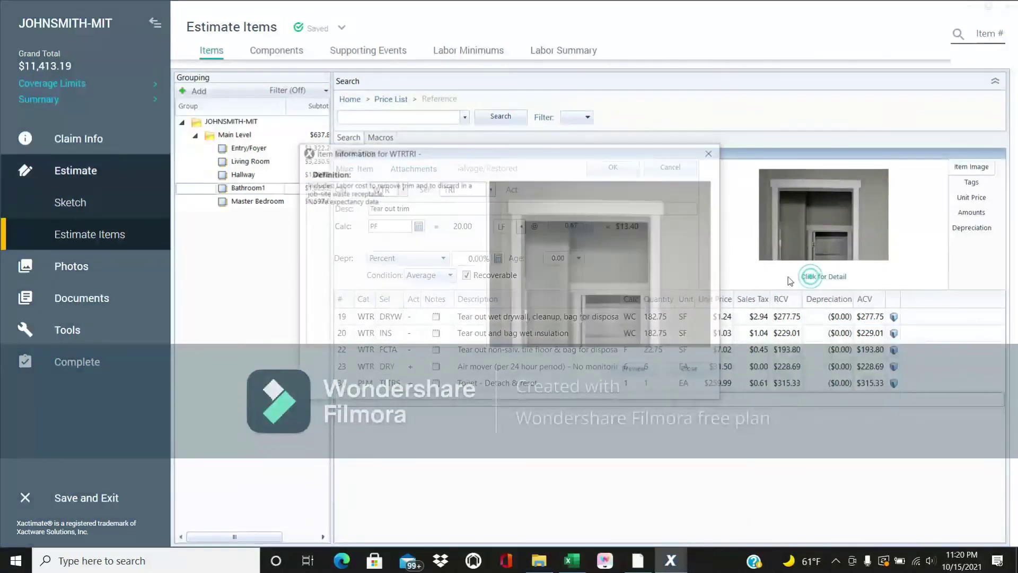
key(Escape)
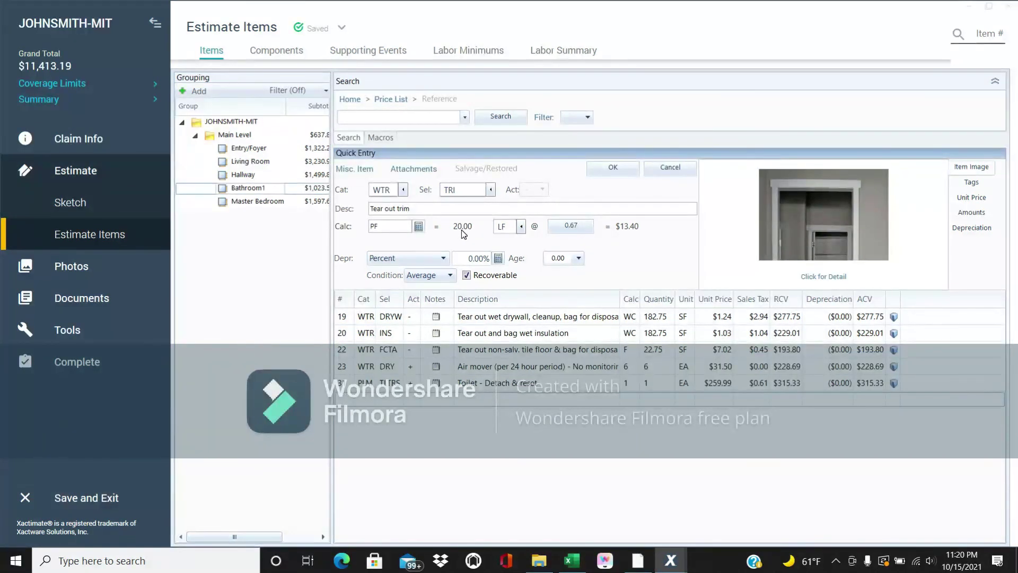
click(613, 167)
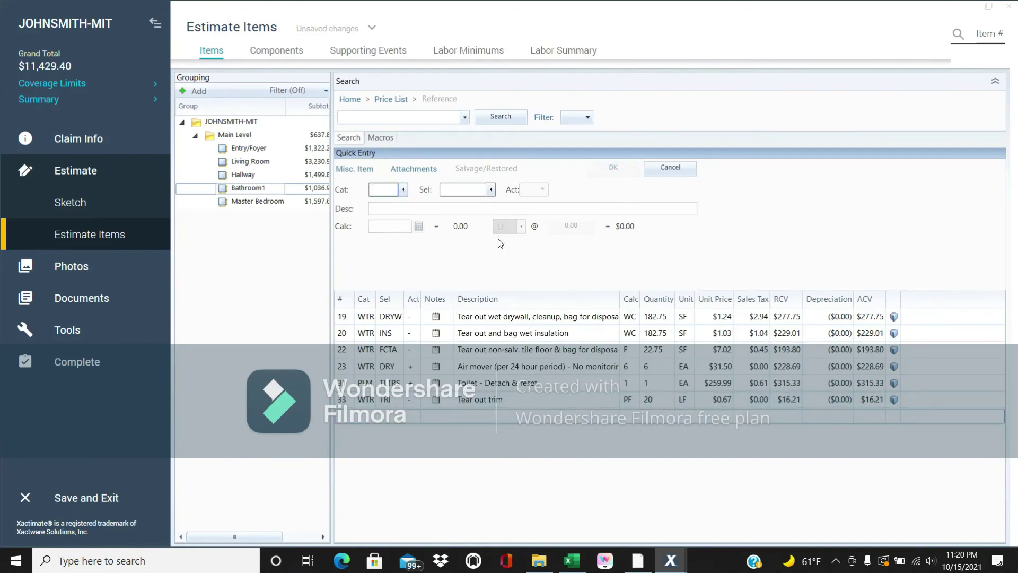
Step: Add the WTR item BASE, Tear out baseboard, to Bathroom1 using the PF calculation
click(404, 190)
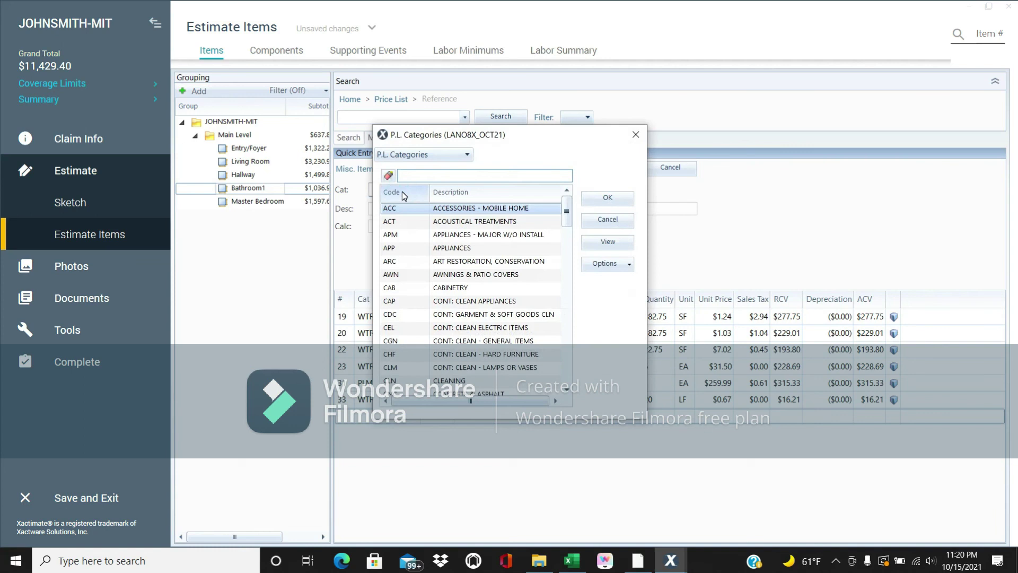
text(wtr)
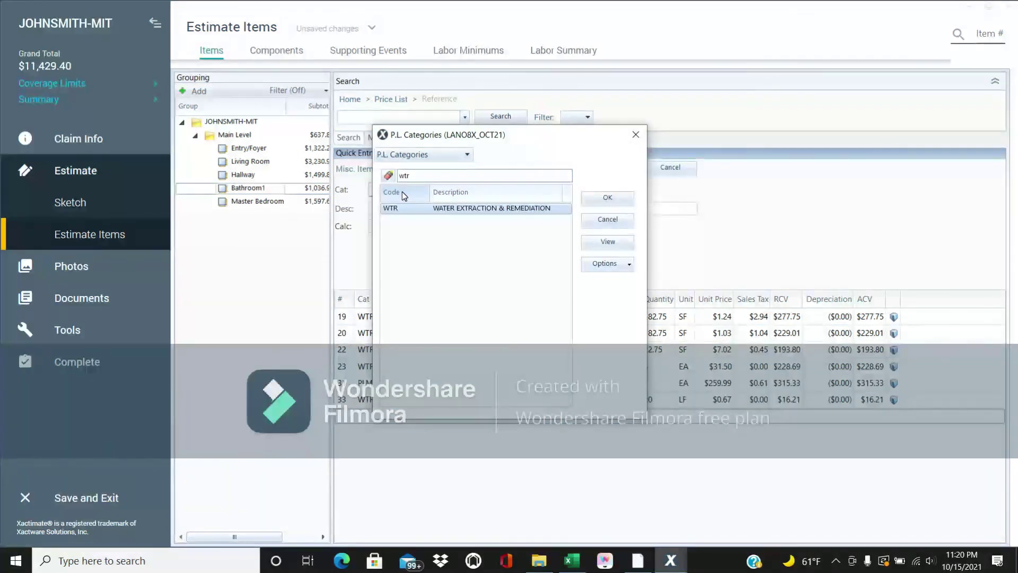
double_click(480, 208)
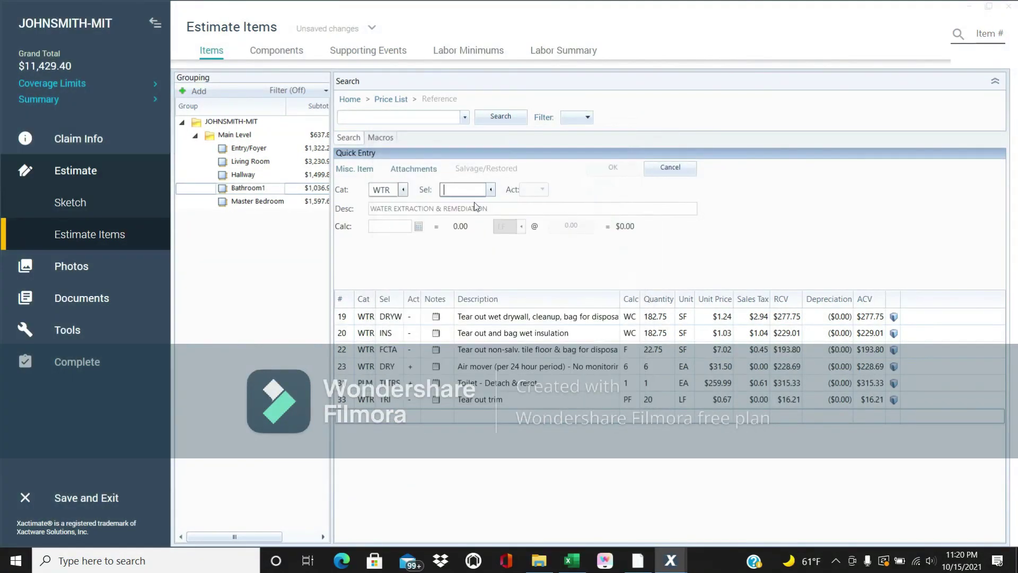
click(491, 190)
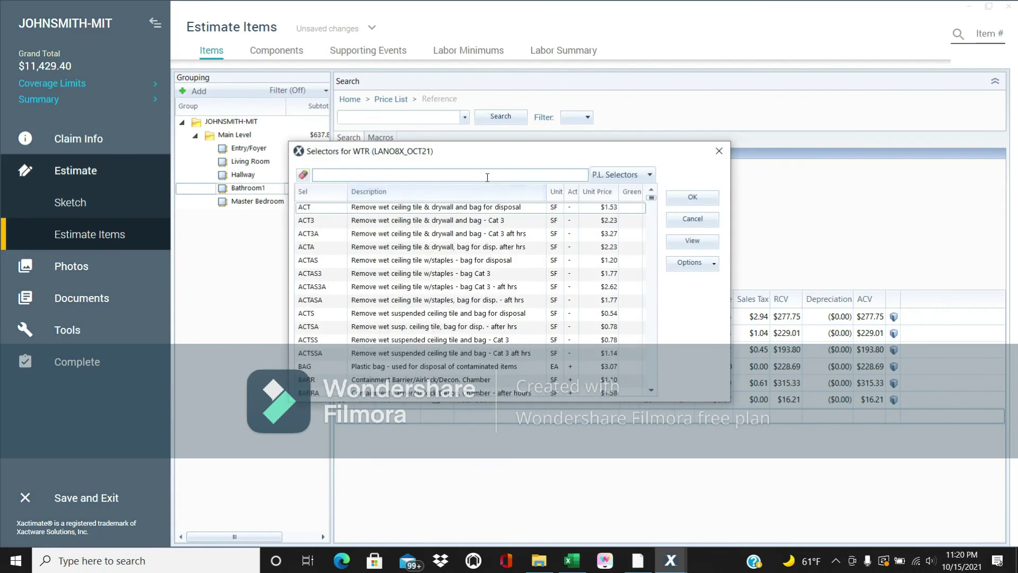
text(base)
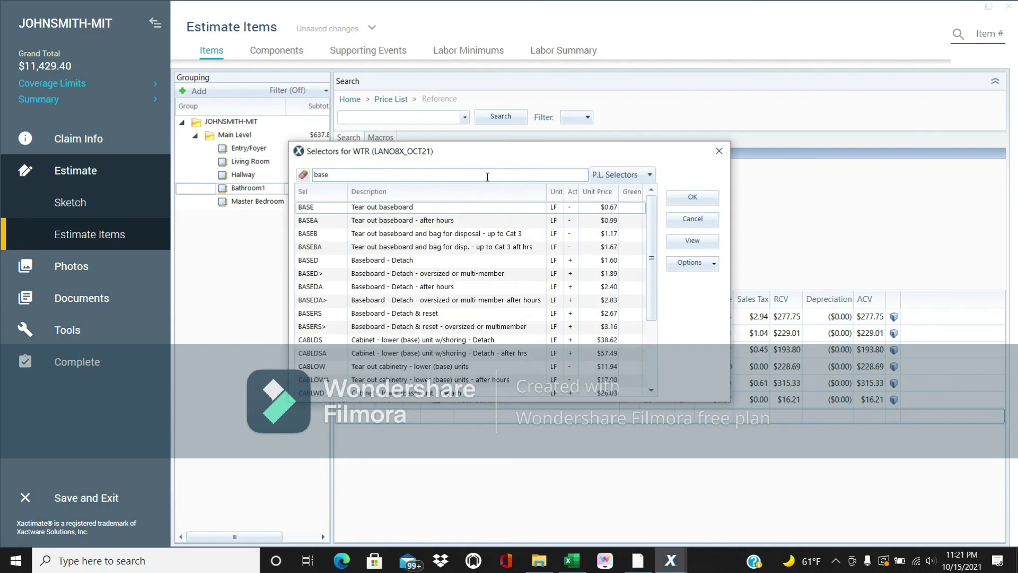
click(483, 207)
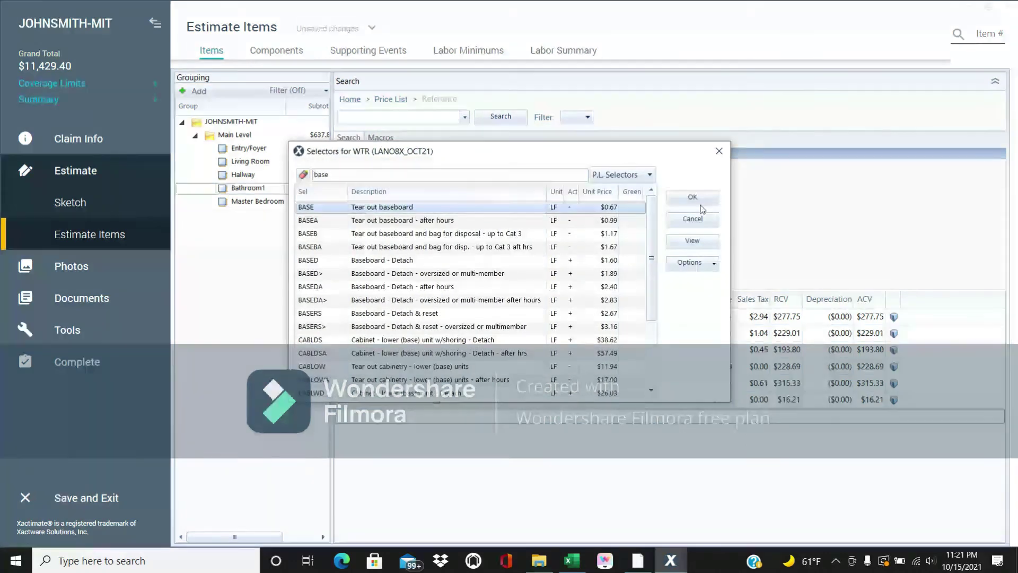
click(699, 200)
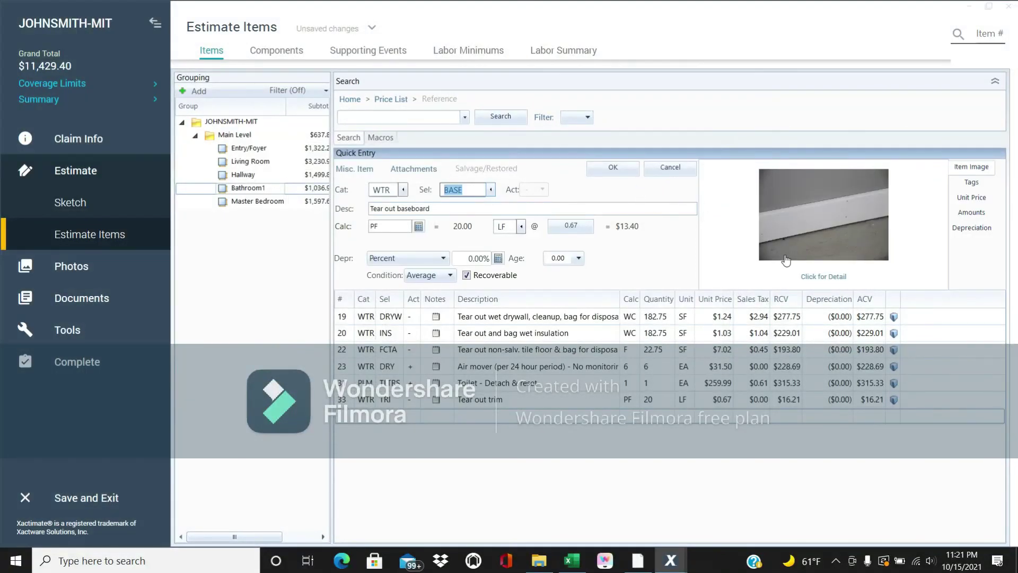
click(613, 167)
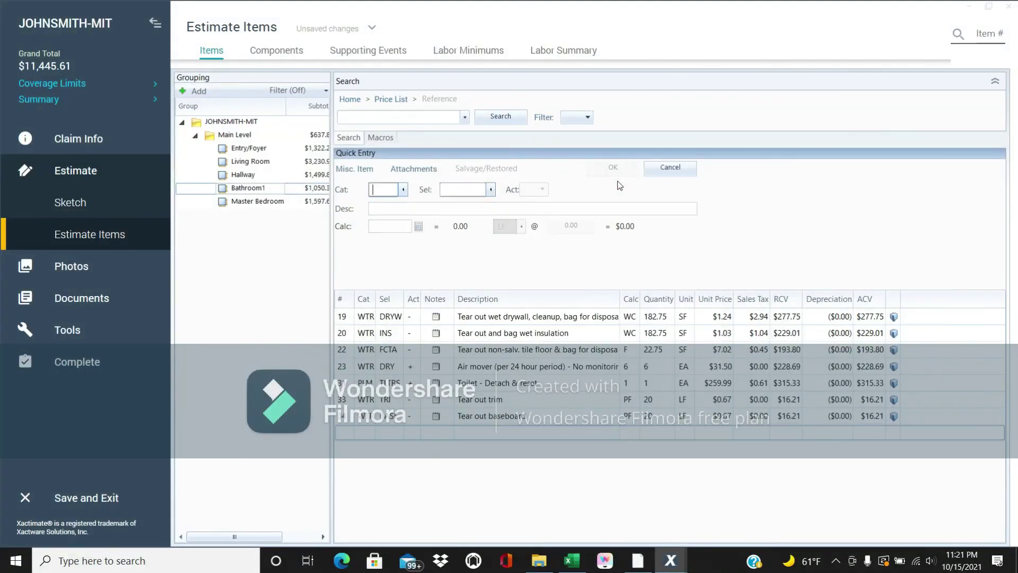